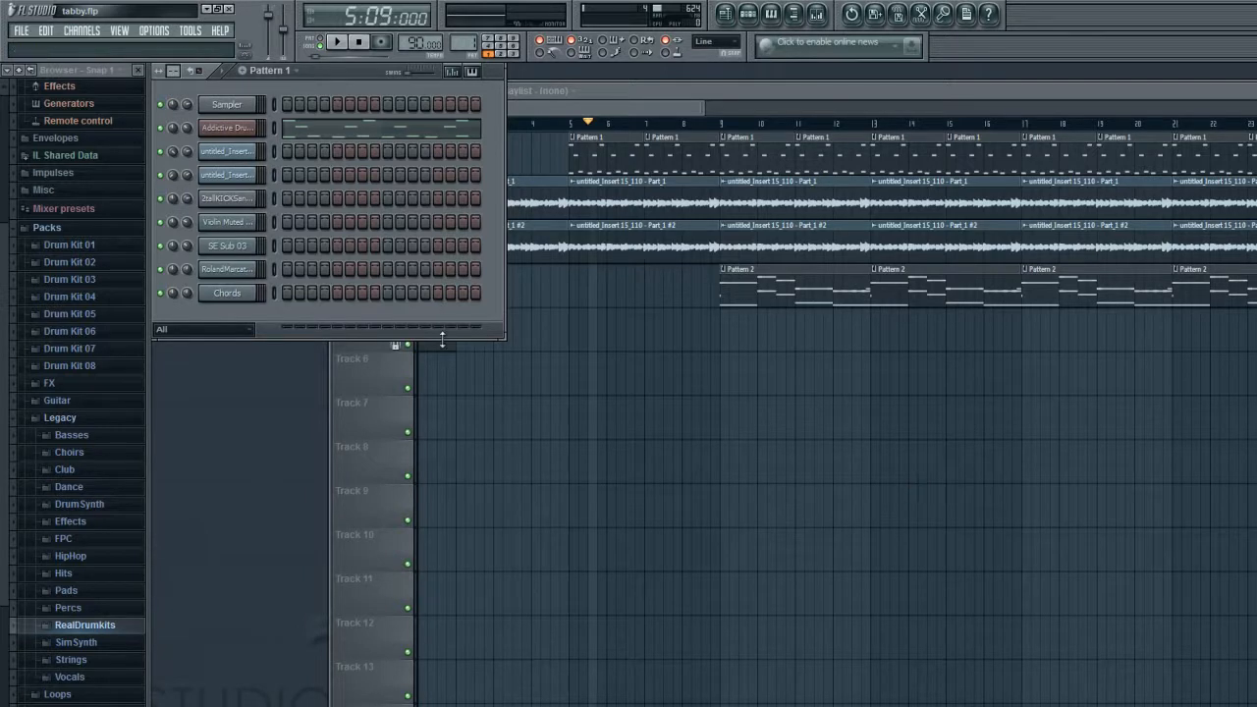
Step: Create an automation clip for the volume fader of mixer track Insert 1
{"action": "left_click", "coordinate": [585, 116]}
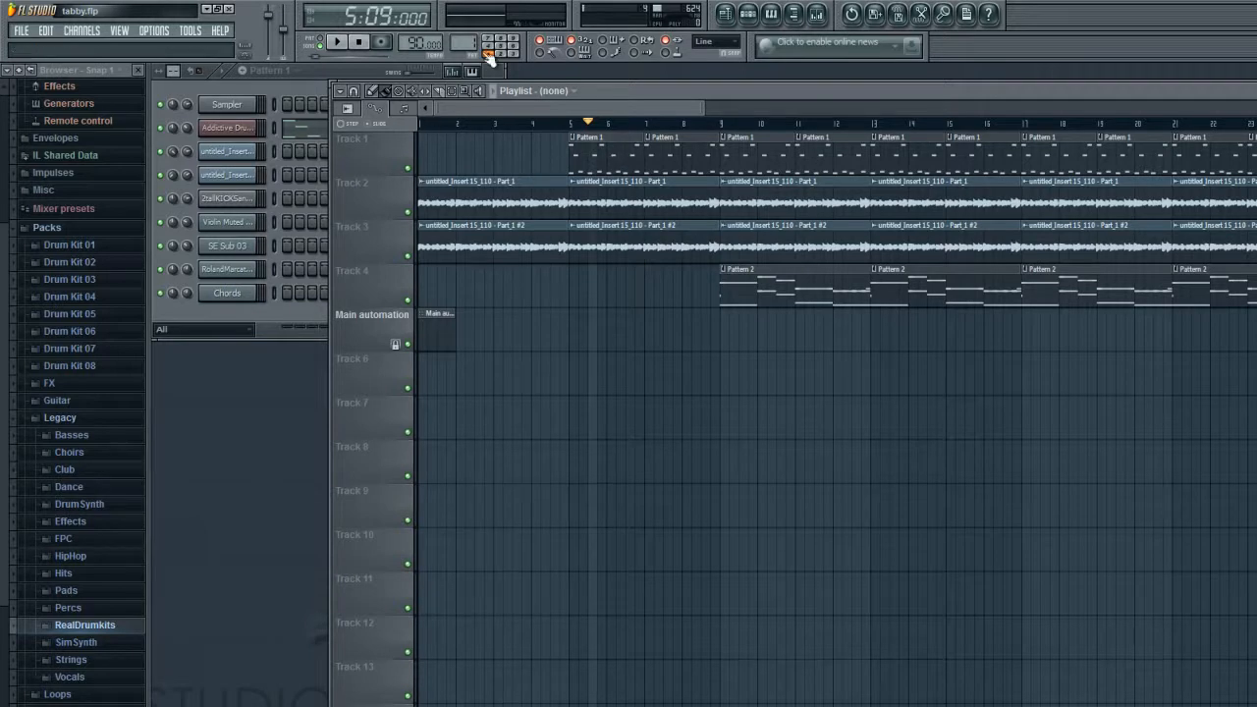
{"action": "left_click", "coordinate": [135, 32]}
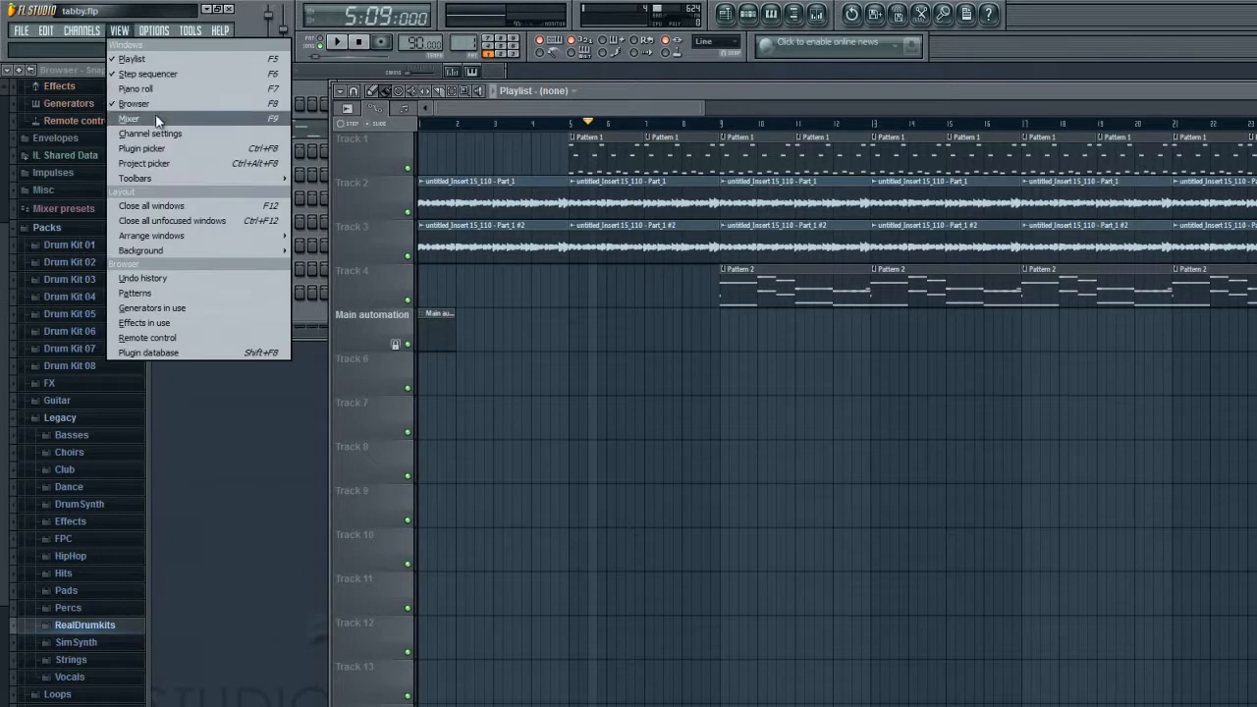
{"action": "left_click", "coordinate": [157, 118]}
{"action": "left_click", "coordinate": [411, 375]}
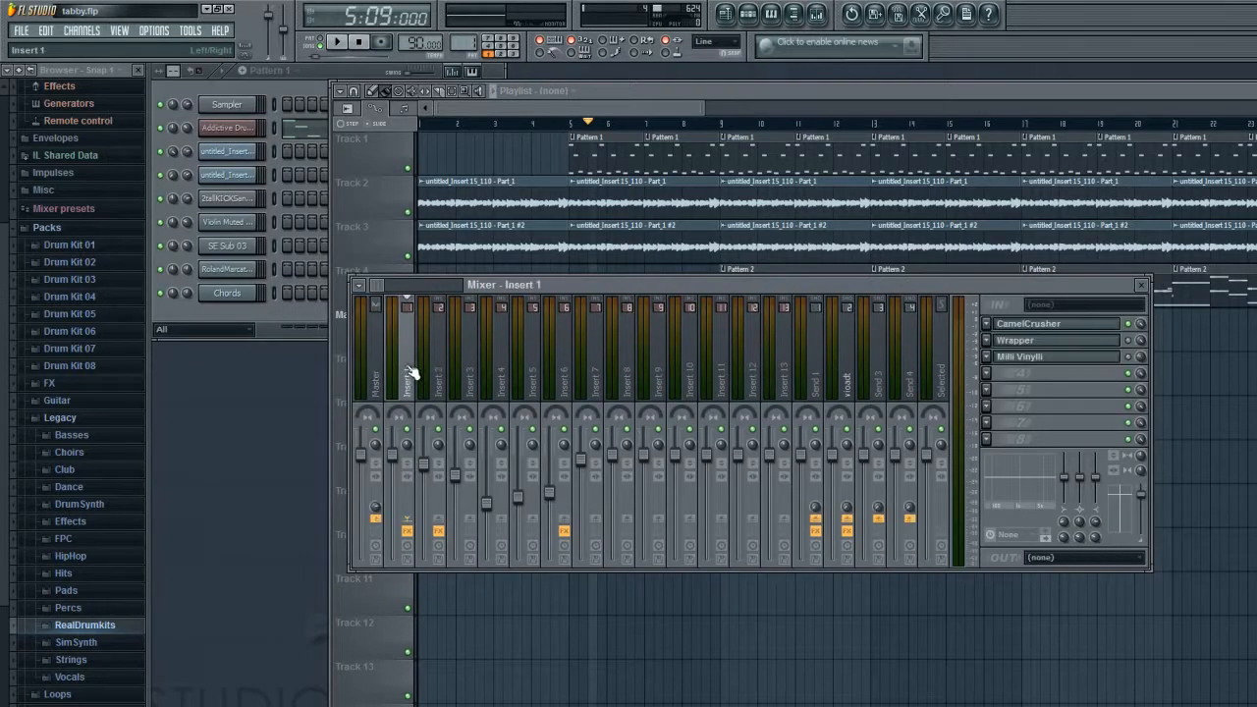
{"action": "left_click_drag", "start_coordinate": [669, 290], "coordinate": [713, 312]}
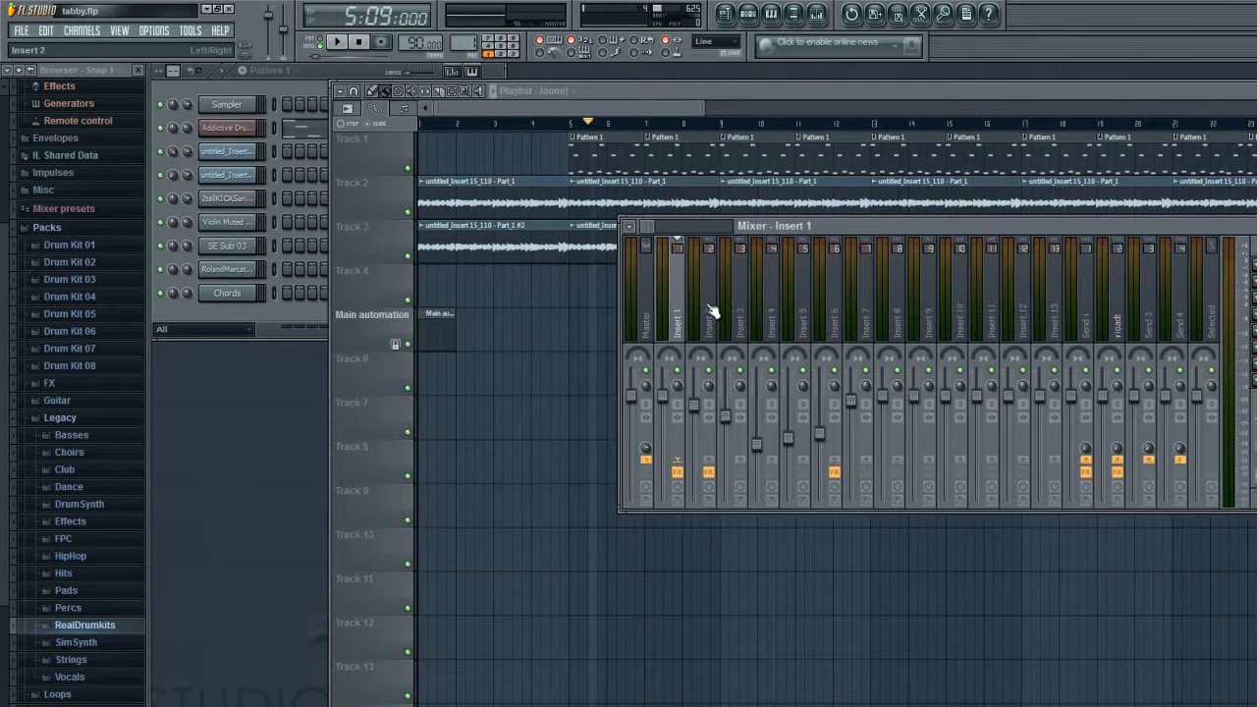
{"action": "right_click", "coordinate": [660, 396]}
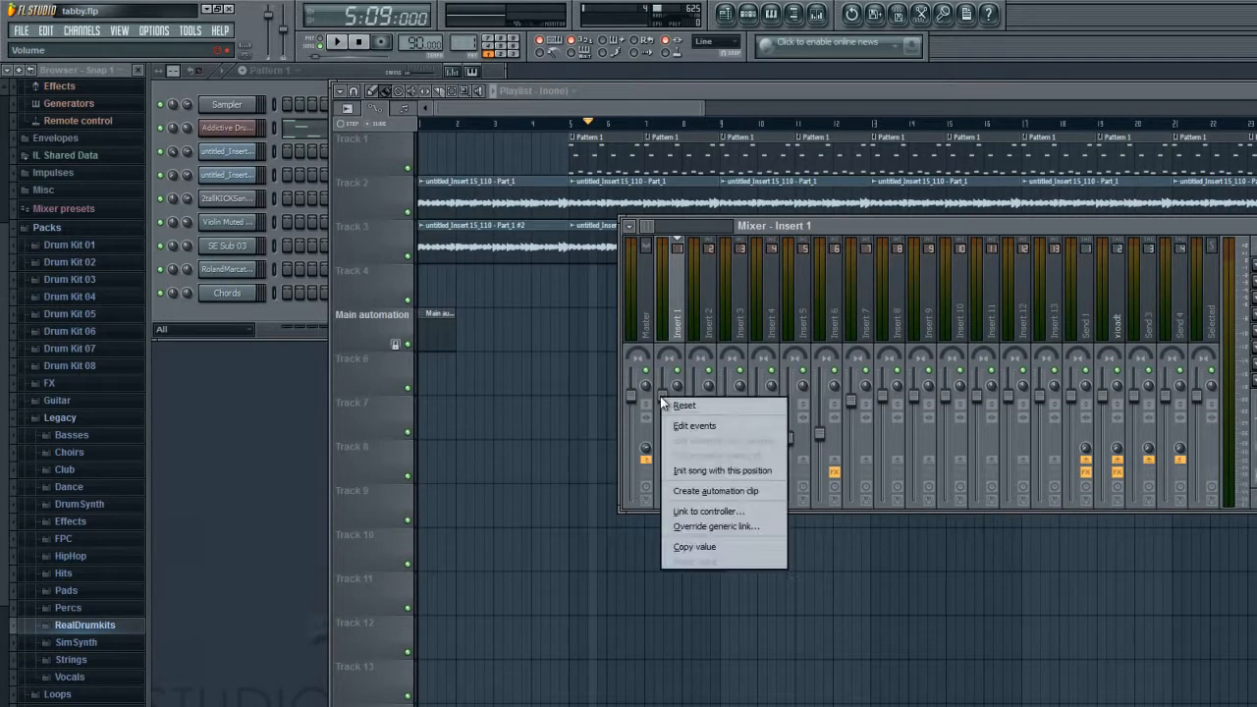
{"action": "left_click", "coordinate": [711, 486]}
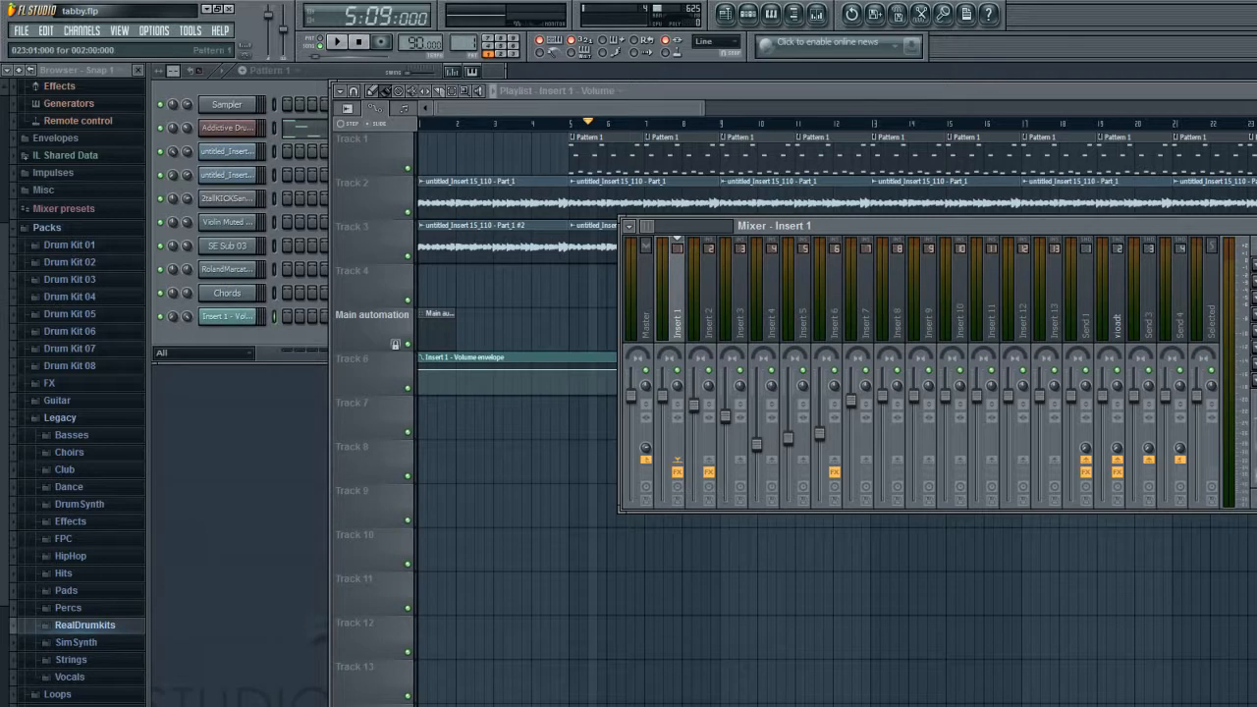
{"action": "left_click", "coordinate": [1256, 226]}
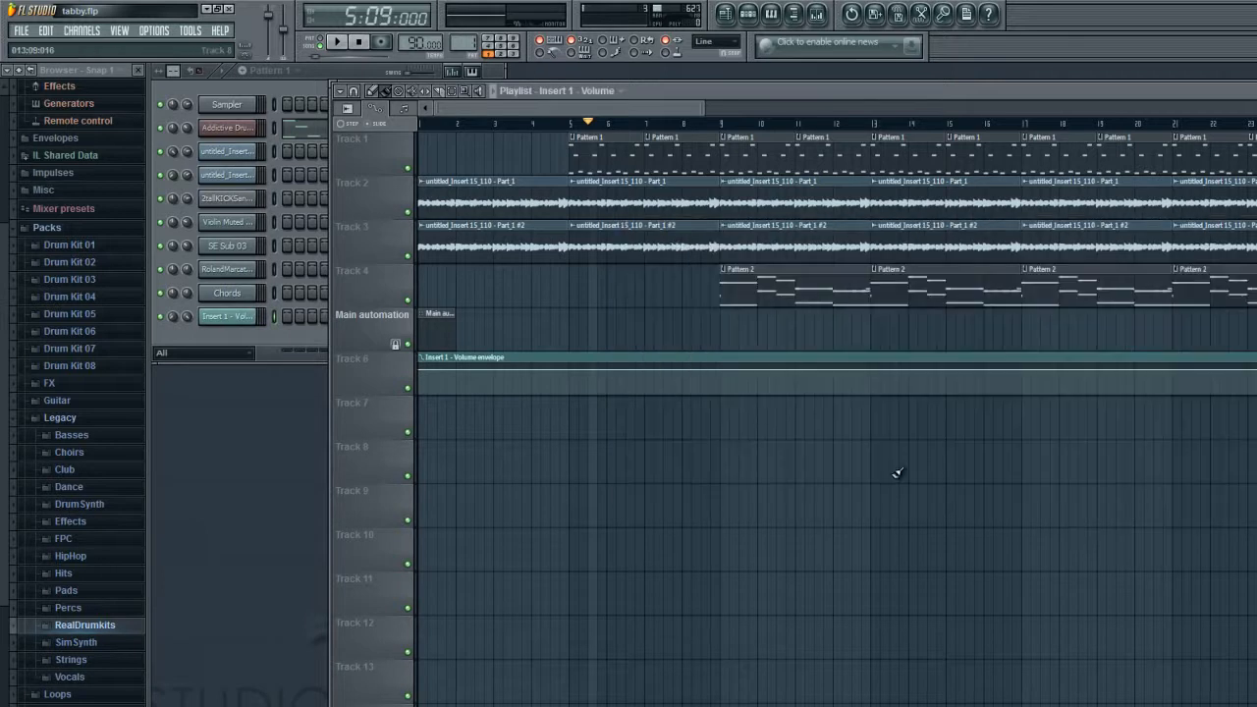
Step: Add control points to the Insert 1 volume envelope and shape a curved dip between bars 5 and 8
{"action": "left_click", "coordinate": [602, 370]}
{"action": "right_click", "coordinate": [663, 371]}
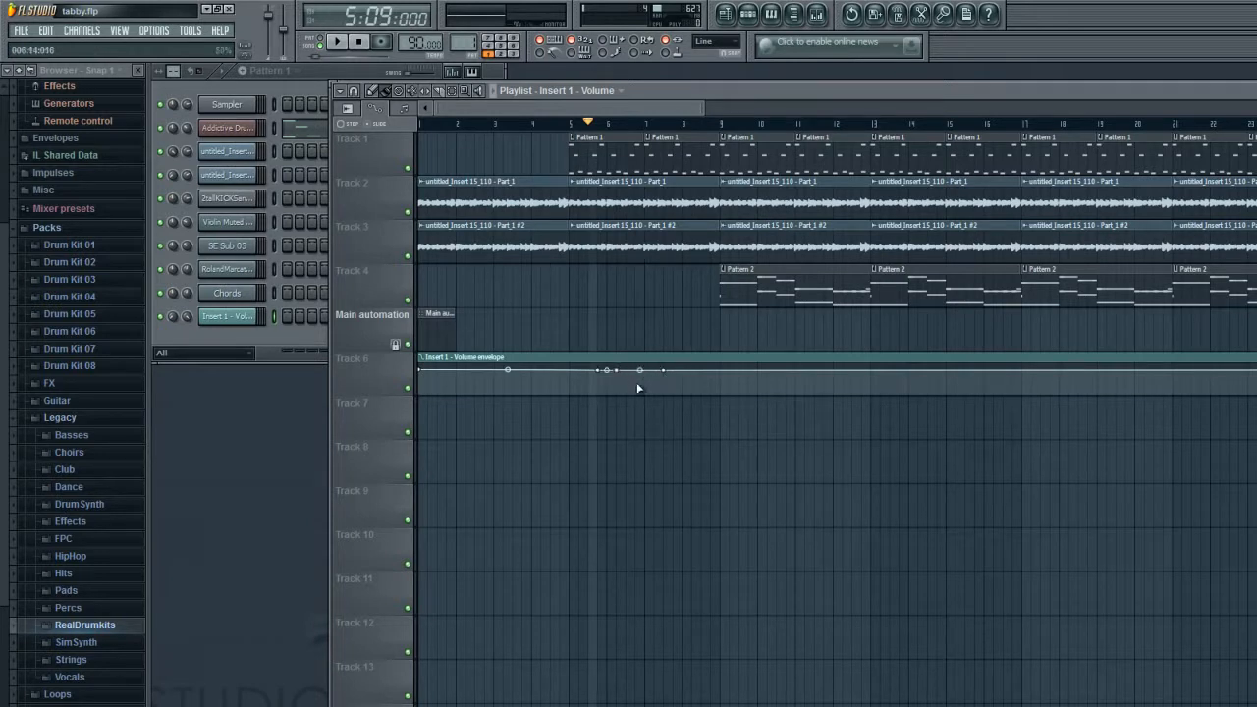
{"action": "left_click_drag", "start_coordinate": [619, 370], "coordinate": [593, 444]}
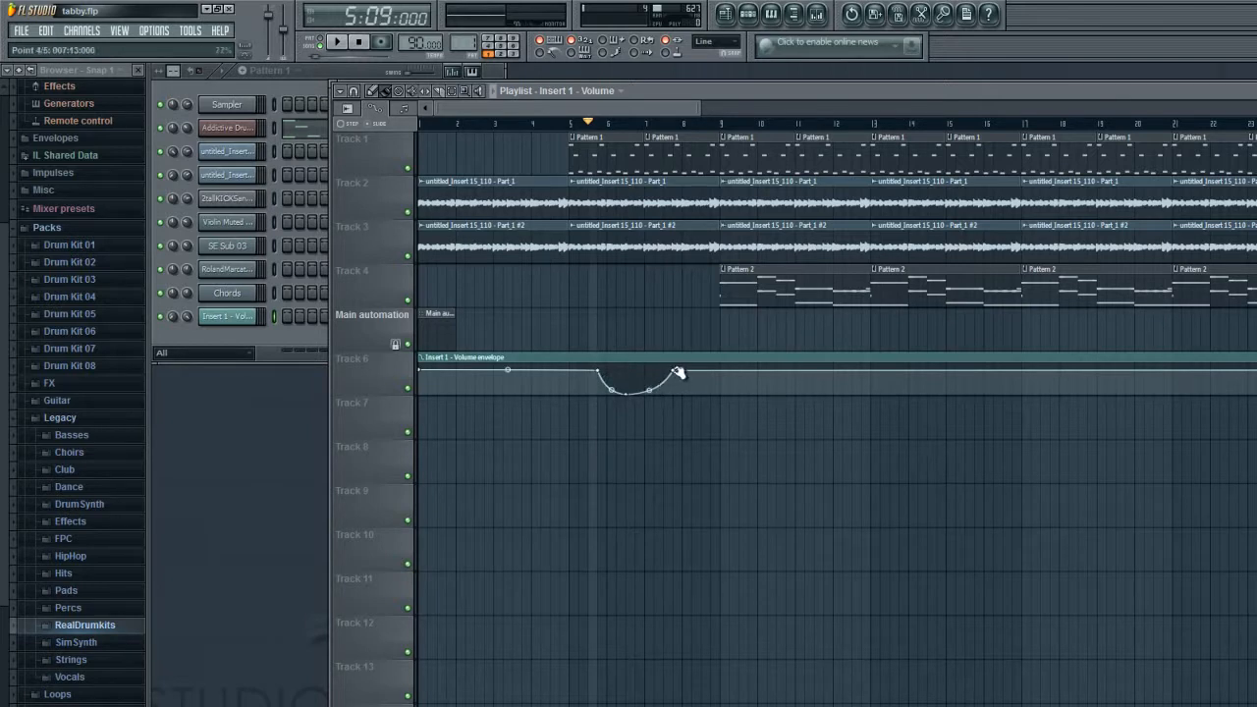
Step: Play the arrangement from 4:09 past the volume dip to hear the automation
{"action": "left_click", "coordinate": [571, 126]}
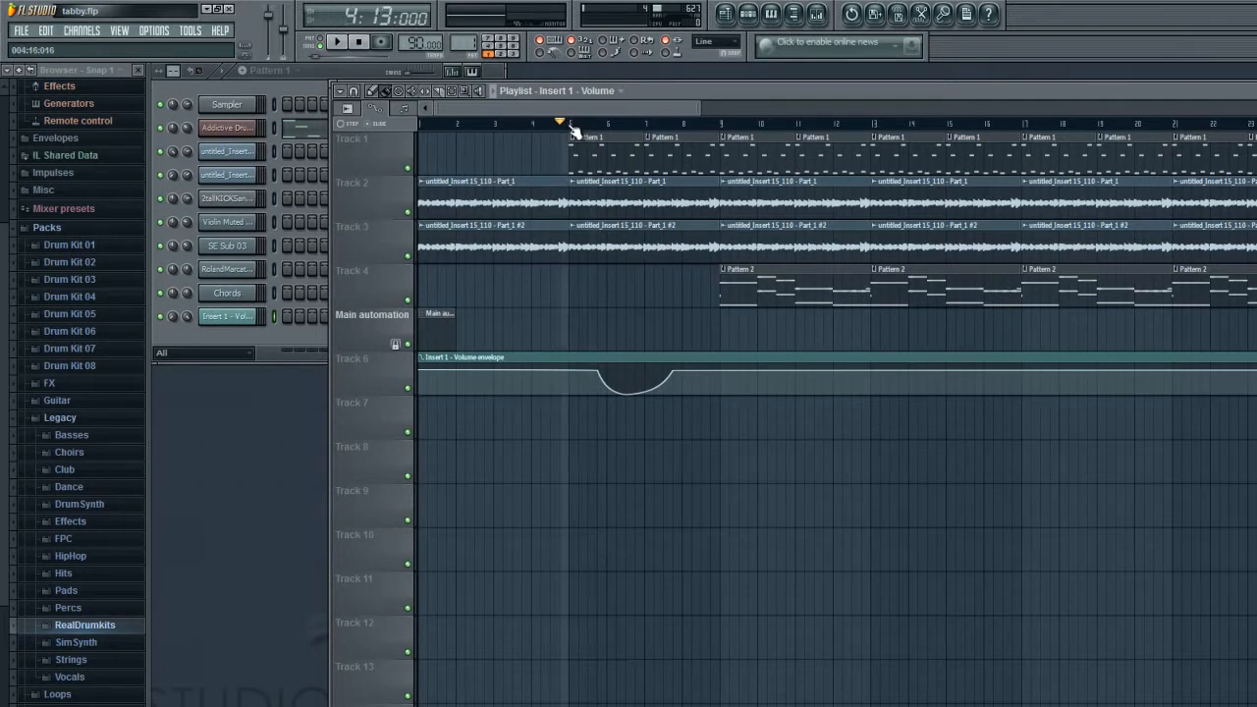
{"action": "left_click", "coordinate": [557, 127]}
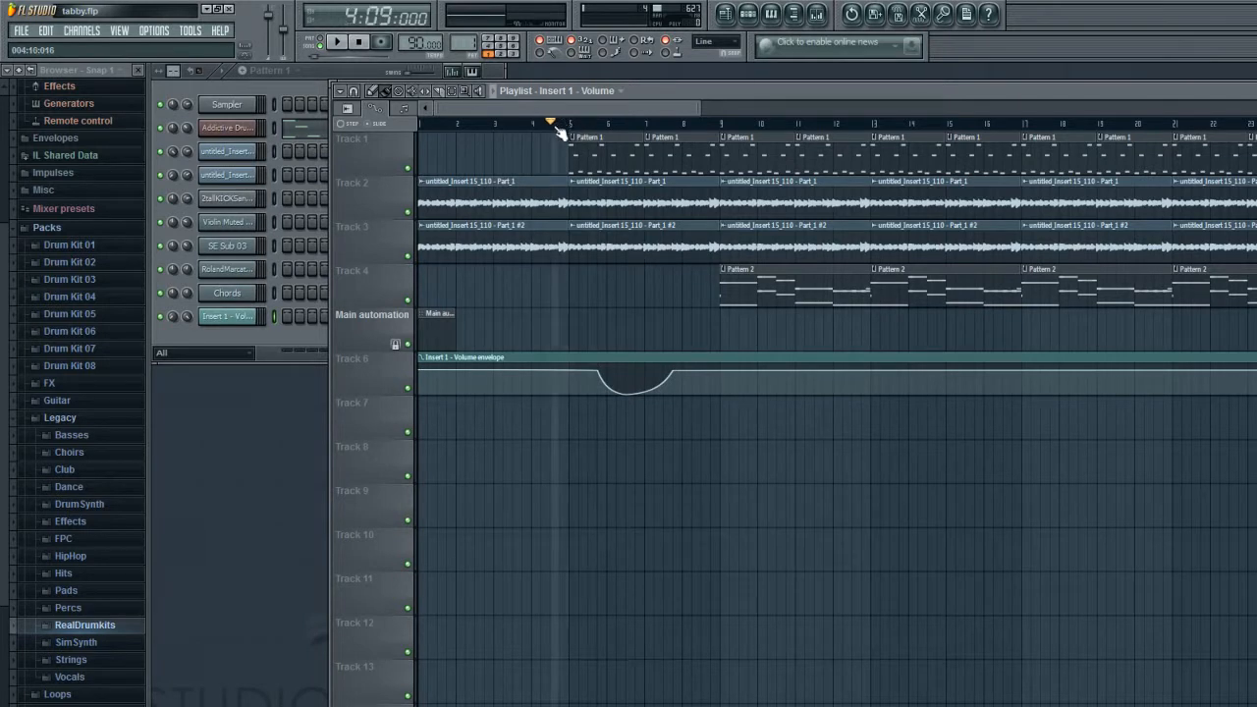
{"action": "key", "text": "space"}
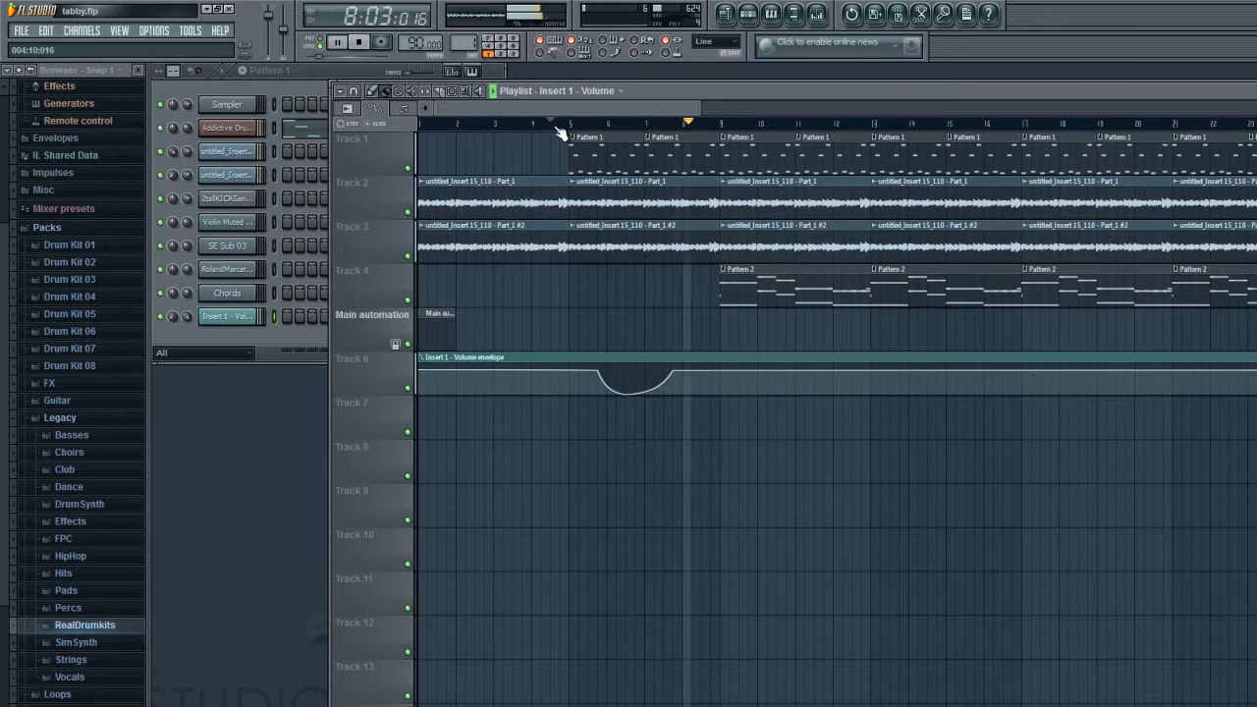
{"action": "key", "text": "space"}
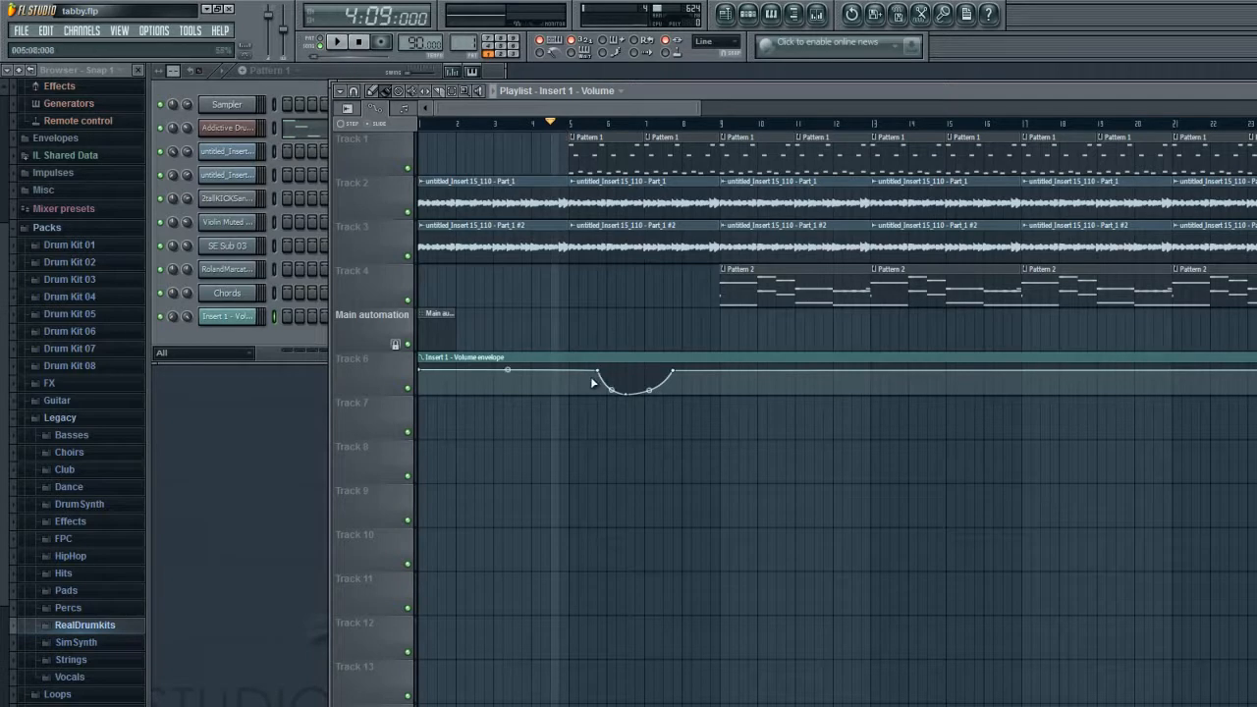
Step: Straighten the falling side of the volume dip with an earlier recovery point, and remove the envelope clip from the playlist
{"action": "mouse_move", "coordinate": [611, 389]}
{"action": "left_mouse_down"}
{"action": "mouse_move", "coordinate": [609, 413]}
{"action": "mouse_move", "coordinate": [607, 360]}
{"action": "mouse_move", "coordinate": [605, 428]}
{"action": "mouse_move", "coordinate": [609, 385]}
{"action": "mouse_move", "coordinate": [607, 403]}
{"action": "left_mouse_up"}
{"action": "mouse_move", "coordinate": [675, 371]}
{"action": "left_mouse_down"}
{"action": "mouse_move", "coordinate": [686, 380]}
{"action": "mouse_move", "coordinate": [684, 368]}
{"action": "mouse_move", "coordinate": [668, 373]}
{"action": "left_mouse_up"}
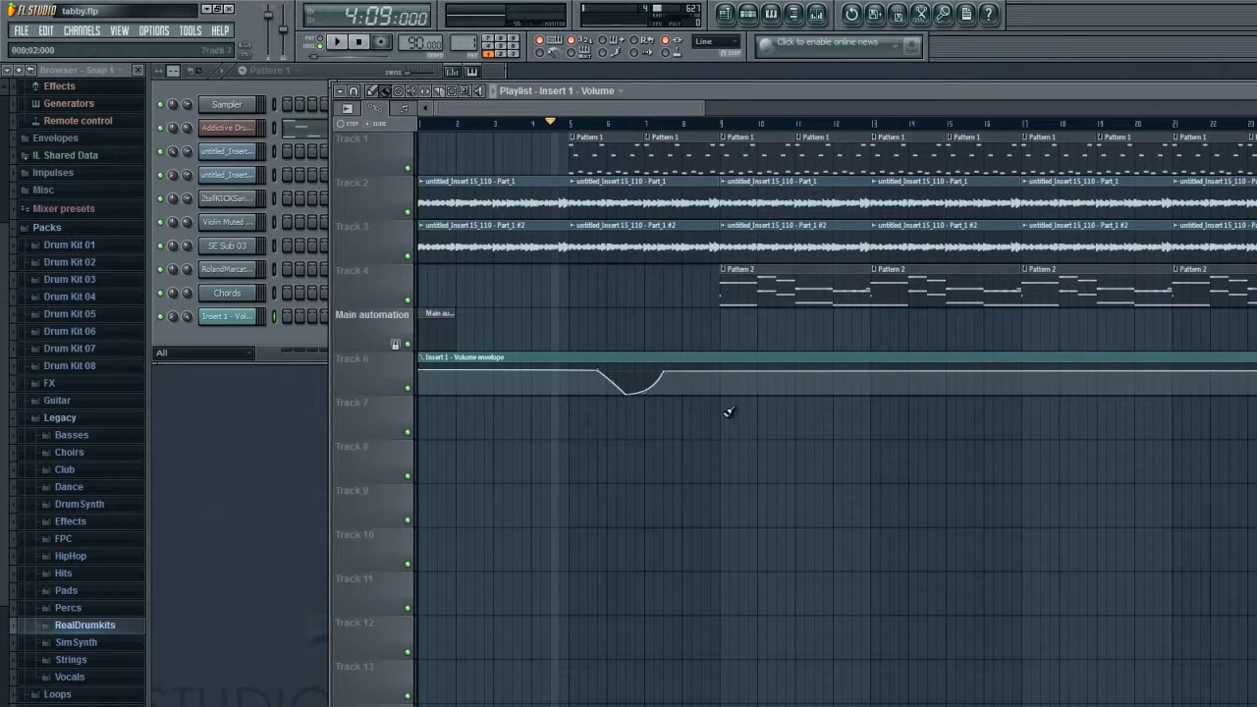
{"action": "right_click", "coordinate": [710, 360]}
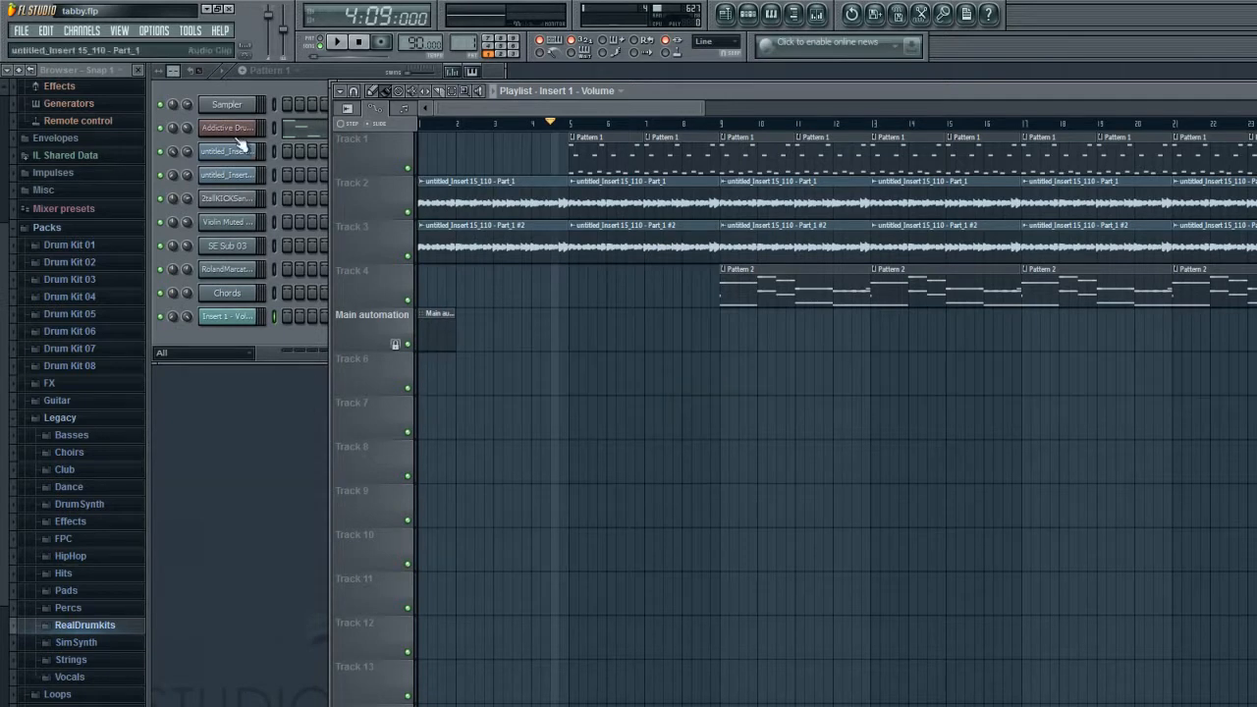
Step: Examine the automation options for the reverb, pitch and volume knobs in the Chords channel settings
{"action": "left_click", "coordinate": [236, 298]}
{"action": "right_click", "coordinate": [789, 315]}
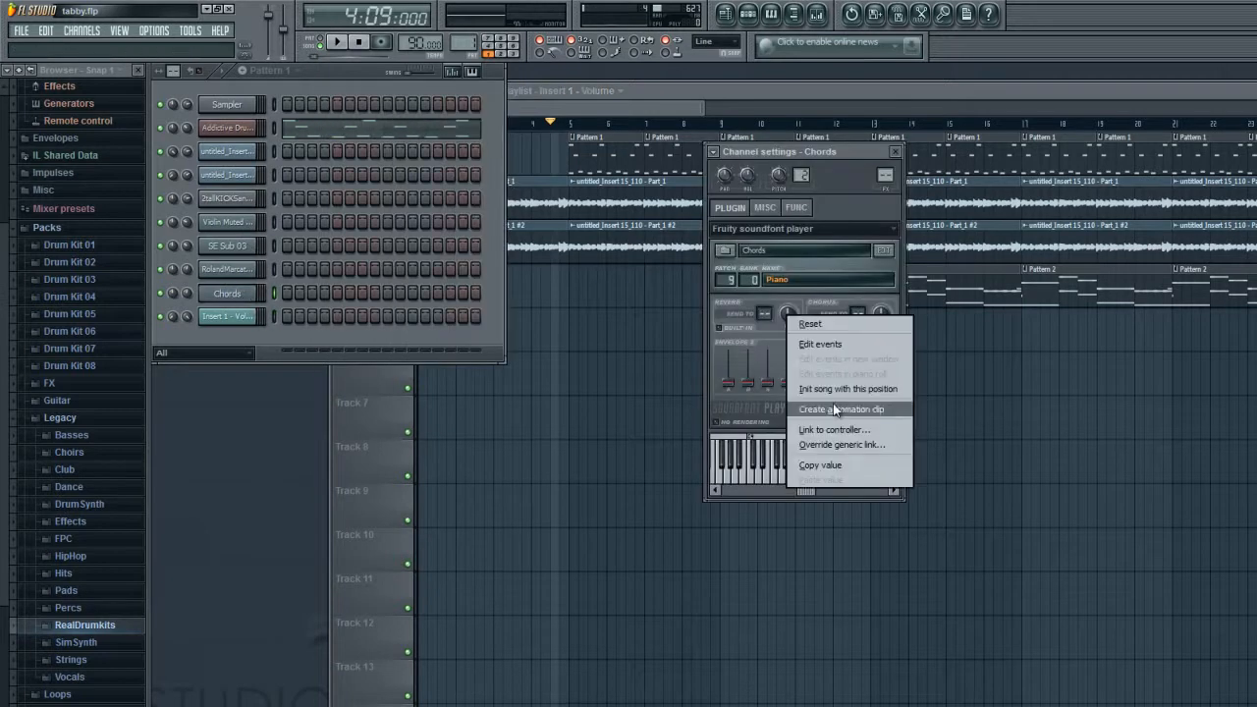
{"action": "left_click", "coordinate": [824, 150]}
{"action": "right_click", "coordinate": [782, 178]}
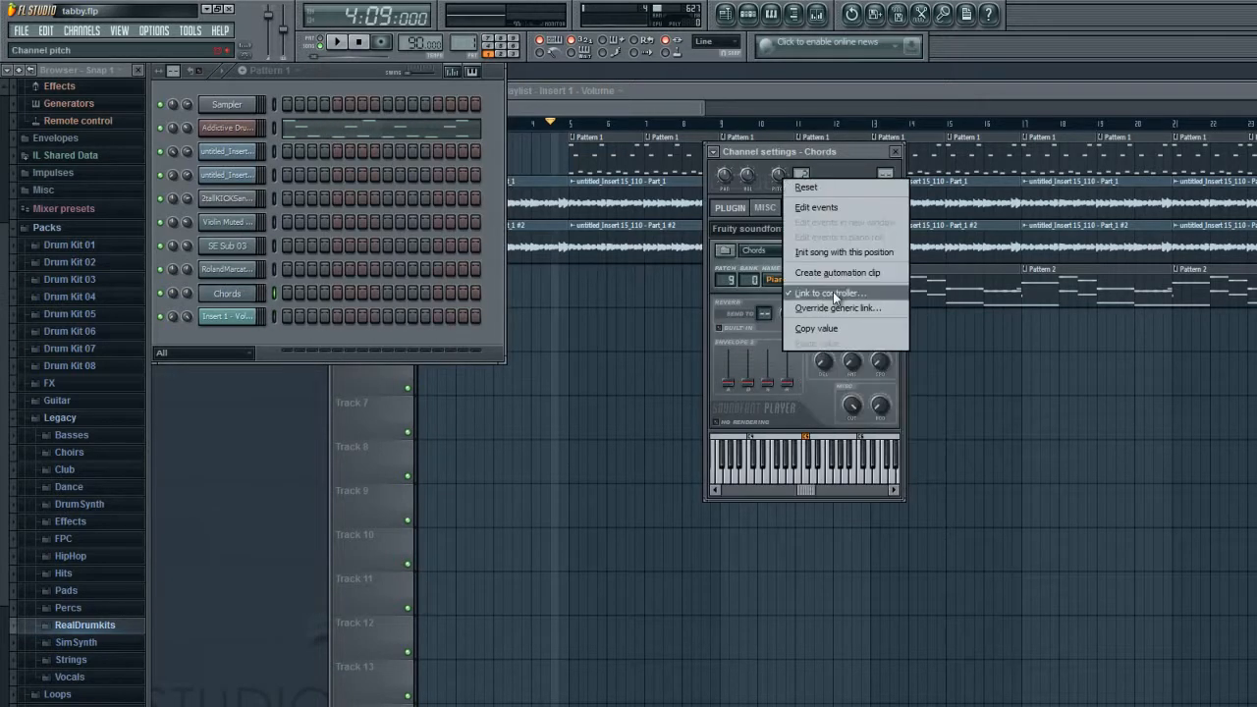
{"action": "left_click", "coordinate": [748, 177]}
{"action": "right_click", "coordinate": [748, 177]}
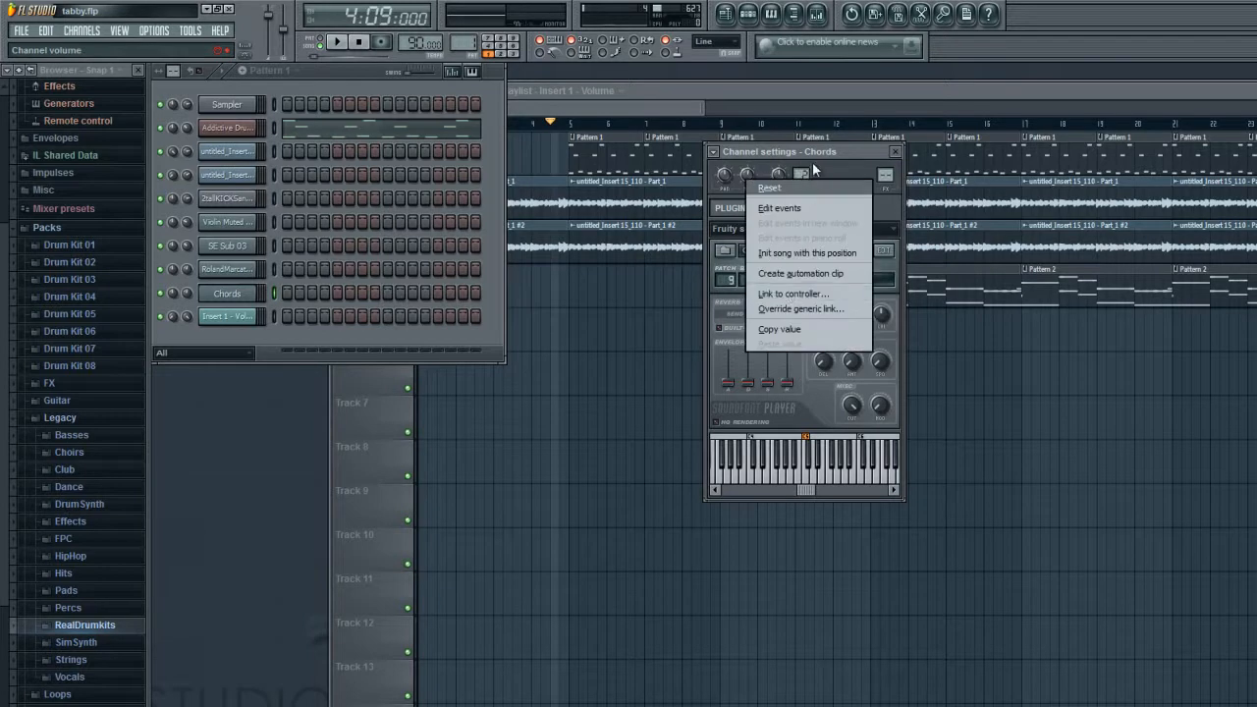
{"action": "left_click", "coordinate": [818, 149]}
{"action": "left_click", "coordinate": [895, 152]}
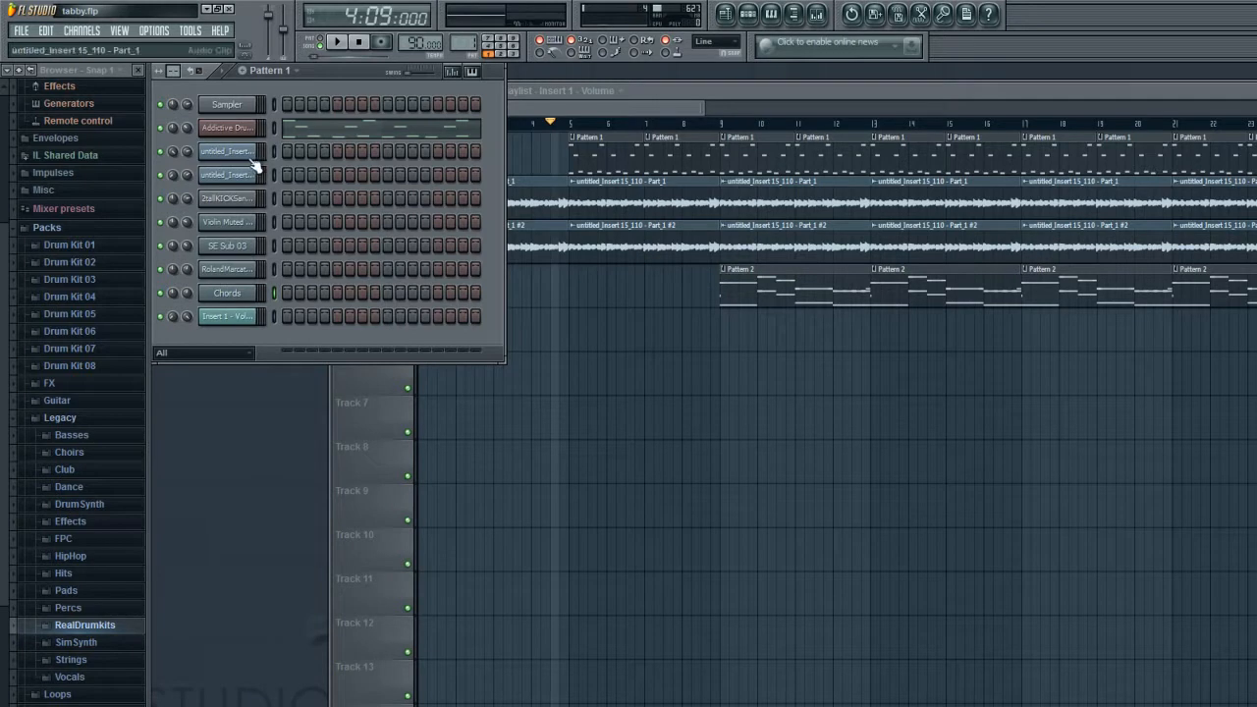
Step: Create an automation clip for the Addictive Drums channel panning
{"action": "right_click", "coordinate": [175, 133]}
{"action": "left_click", "coordinate": [234, 224]}
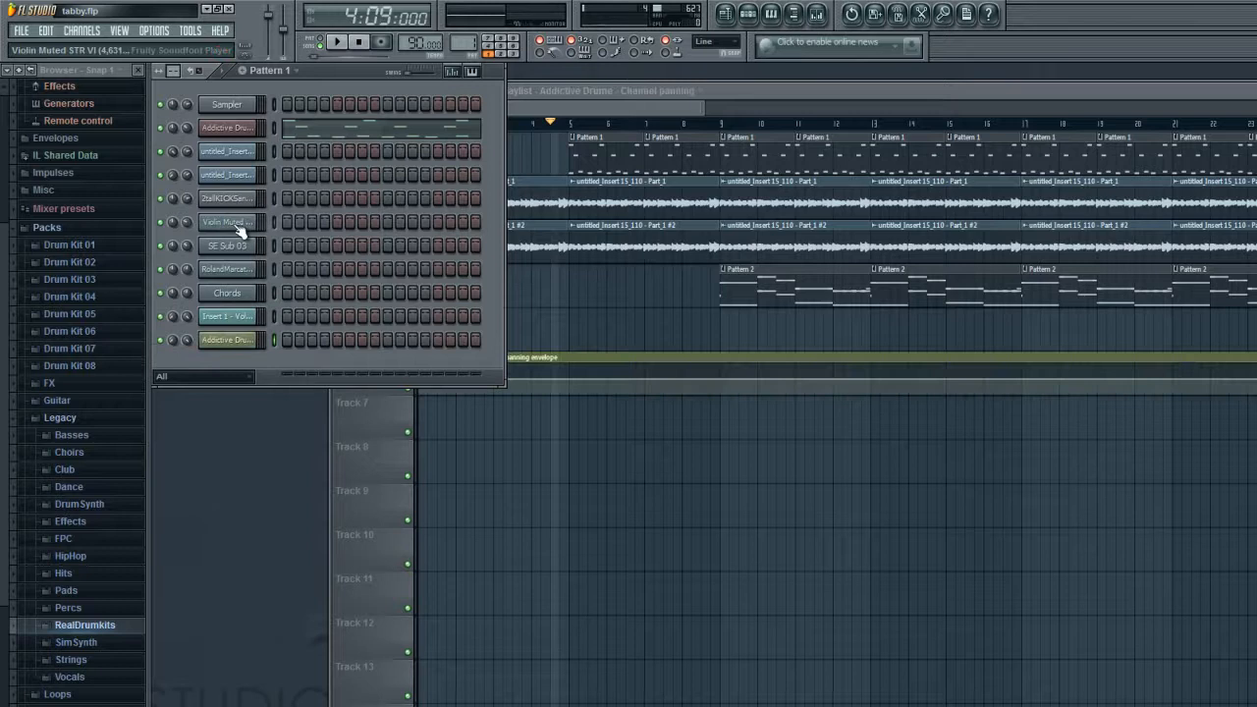
{"action": "left_click", "coordinate": [732, 96]}
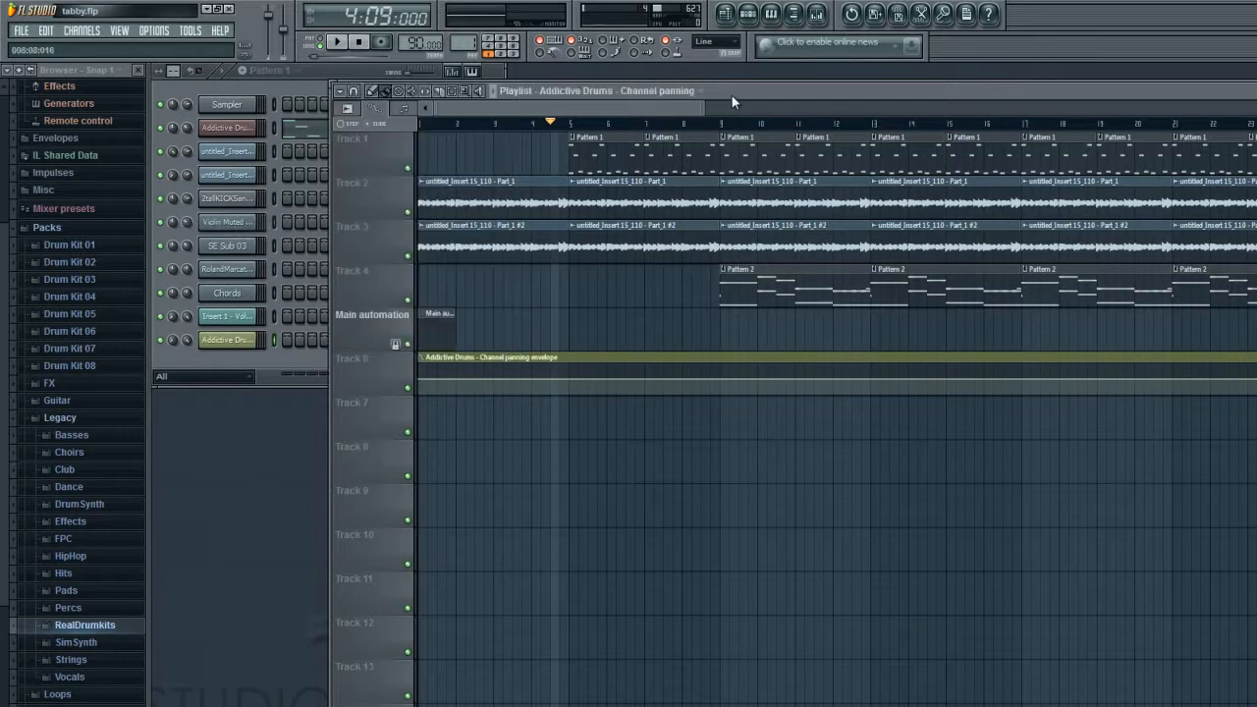
Step: Shape the drum panning envelope into alternating curved dips and peaks between bars 5 and 9, and play it back
{"action": "right_click", "coordinate": [572, 379]}
{"action": "right_click", "coordinate": [590, 379]}
{"action": "right_click", "coordinate": [605, 379]}
{"action": "right_click", "coordinate": [623, 379]}
{"action": "right_click", "coordinate": [640, 379]}
{"action": "right_click", "coordinate": [665, 379]}
{"action": "right_click", "coordinate": [685, 379]}
{"action": "right_click", "coordinate": [706, 380]}
{"action": "left_click_drag", "start_coordinate": [593, 385], "coordinate": [729, 382]}
{"action": "left_click", "coordinate": [723, 382]}
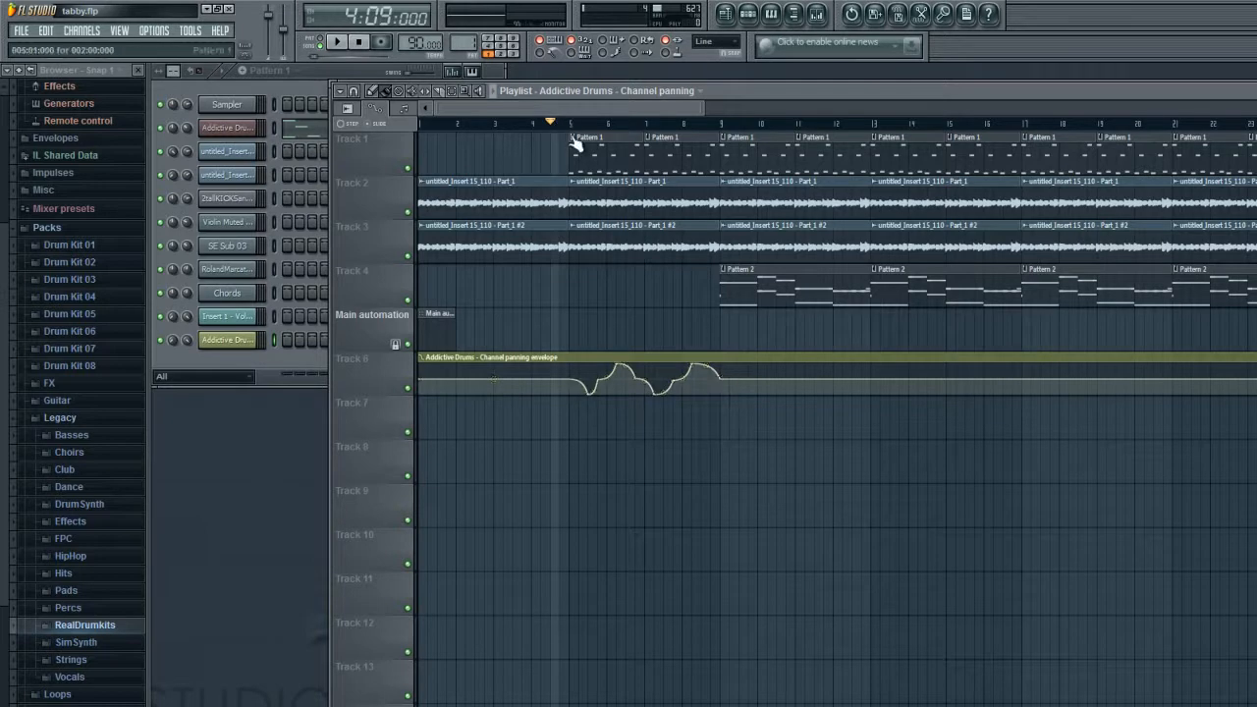
{"action": "key", "text": "space"}
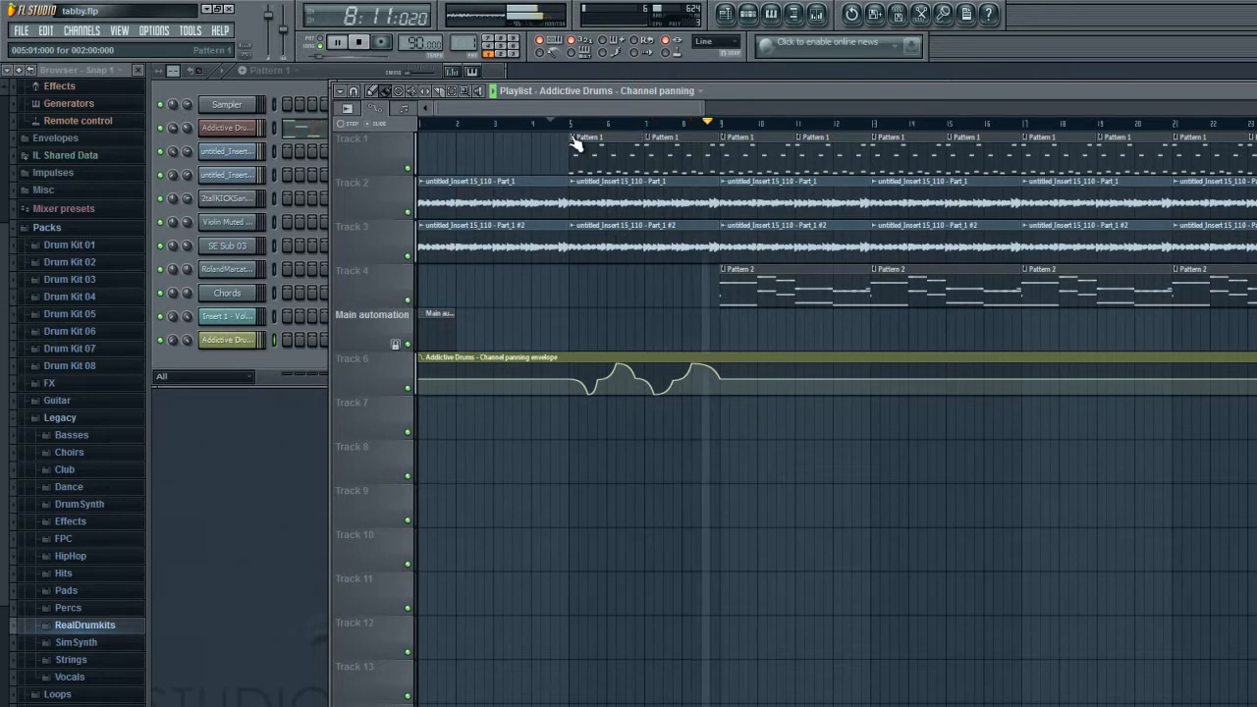
{"action": "key", "text": "space"}
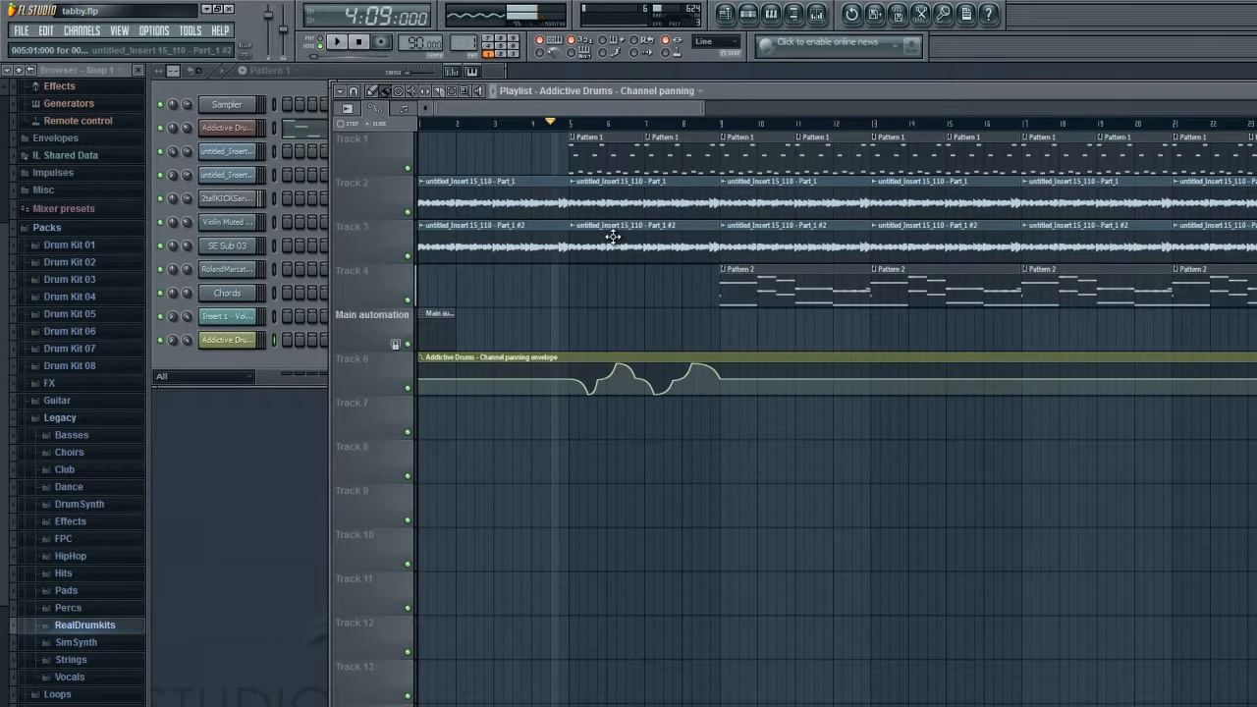
Step: Remove the Addictive Drums panning clip from the playlist and delete its automation channel
{"action": "right_click", "coordinate": [582, 357]}
{"action": "right_click", "coordinate": [231, 342]}
{"action": "left_click", "coordinate": [291, 527]}
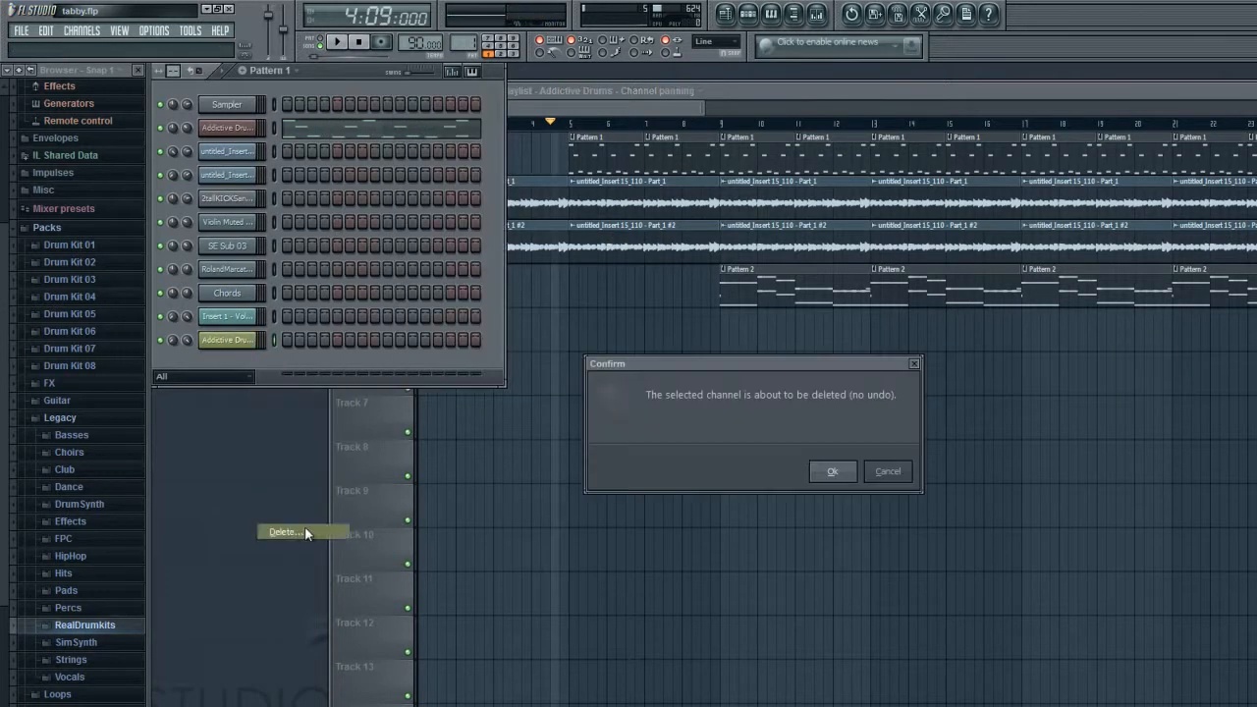
{"action": "left_click", "coordinate": [811, 462]}
Step: Delete the Insert 1 volume automation channel from the step sequencer
{"action": "right_click", "coordinate": [239, 319]}
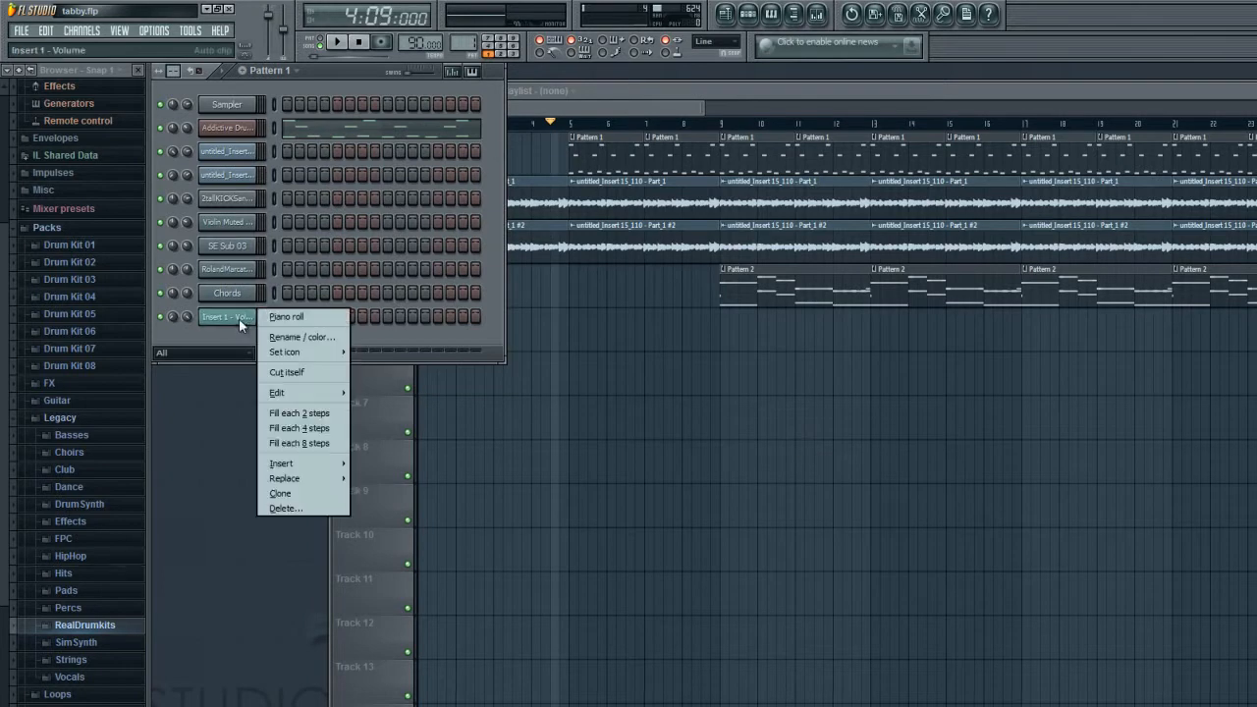
{"action": "left_click", "coordinate": [286, 508]}
{"action": "left_click", "coordinate": [842, 471]}
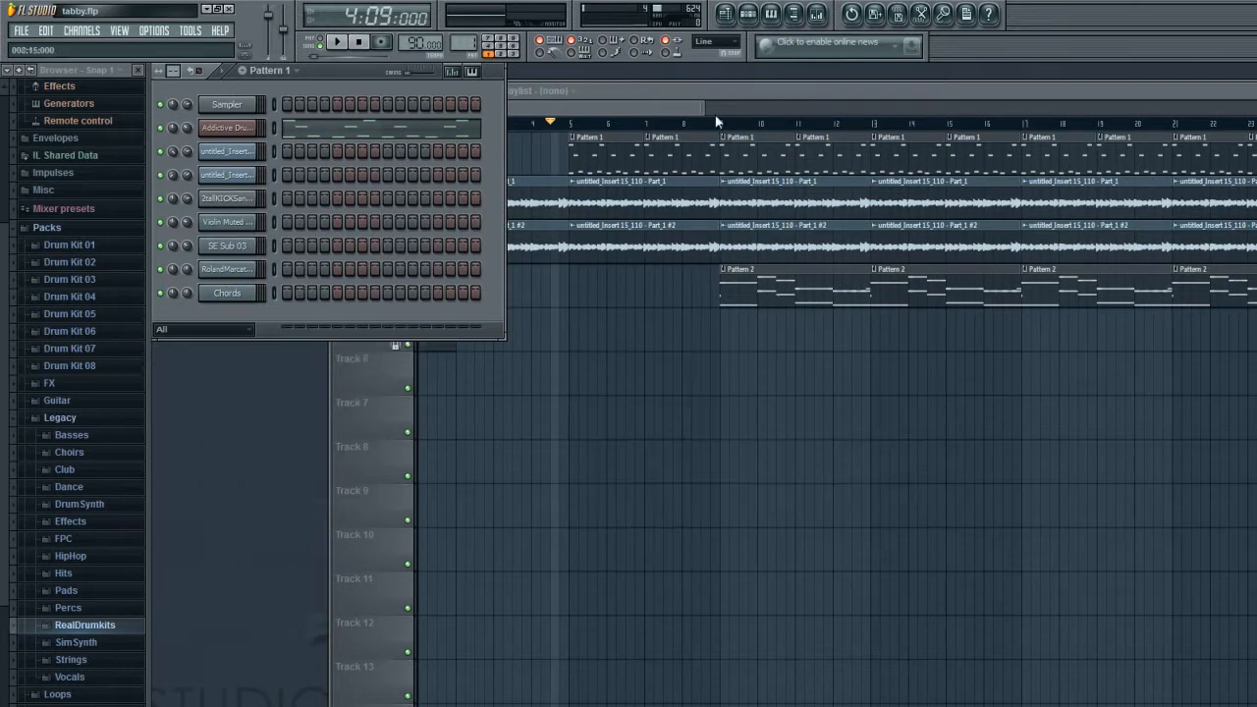
{"action": "left_click", "coordinate": [718, 89]}
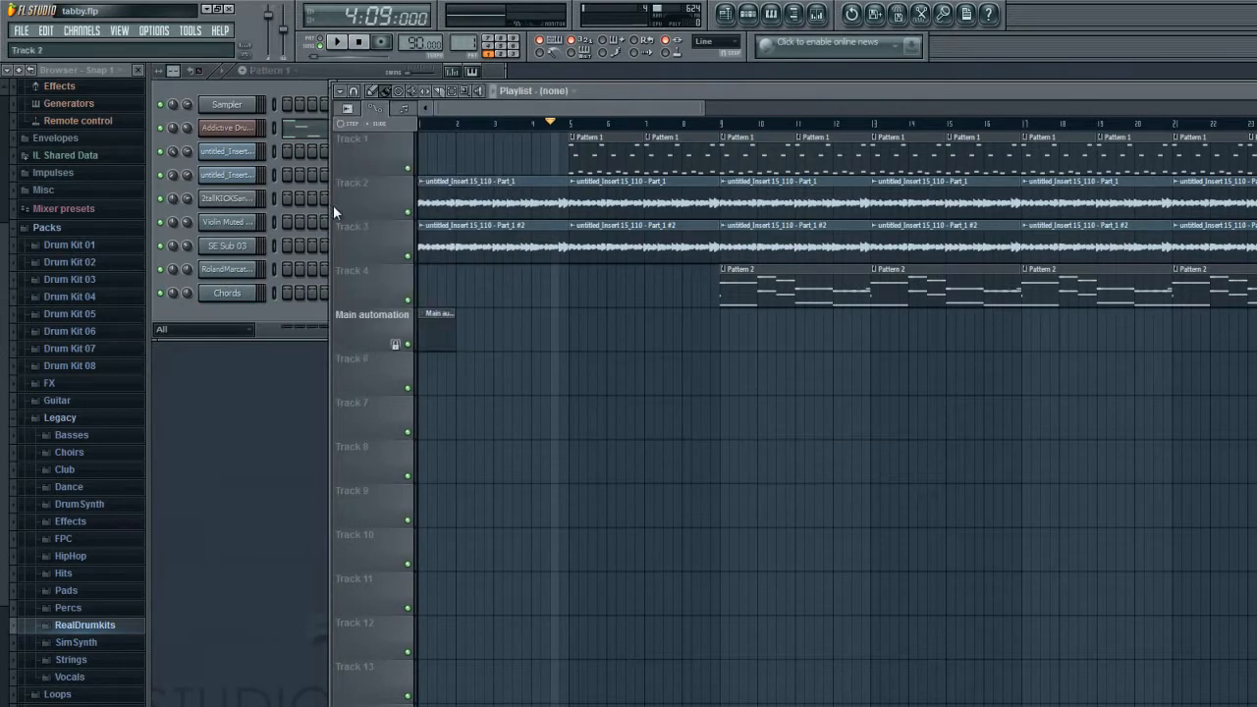
Step: Create an automation clip for the CamelCrusher mute/solo switch on mixer track Insert 1
{"action": "left_click", "coordinate": [121, 31]}
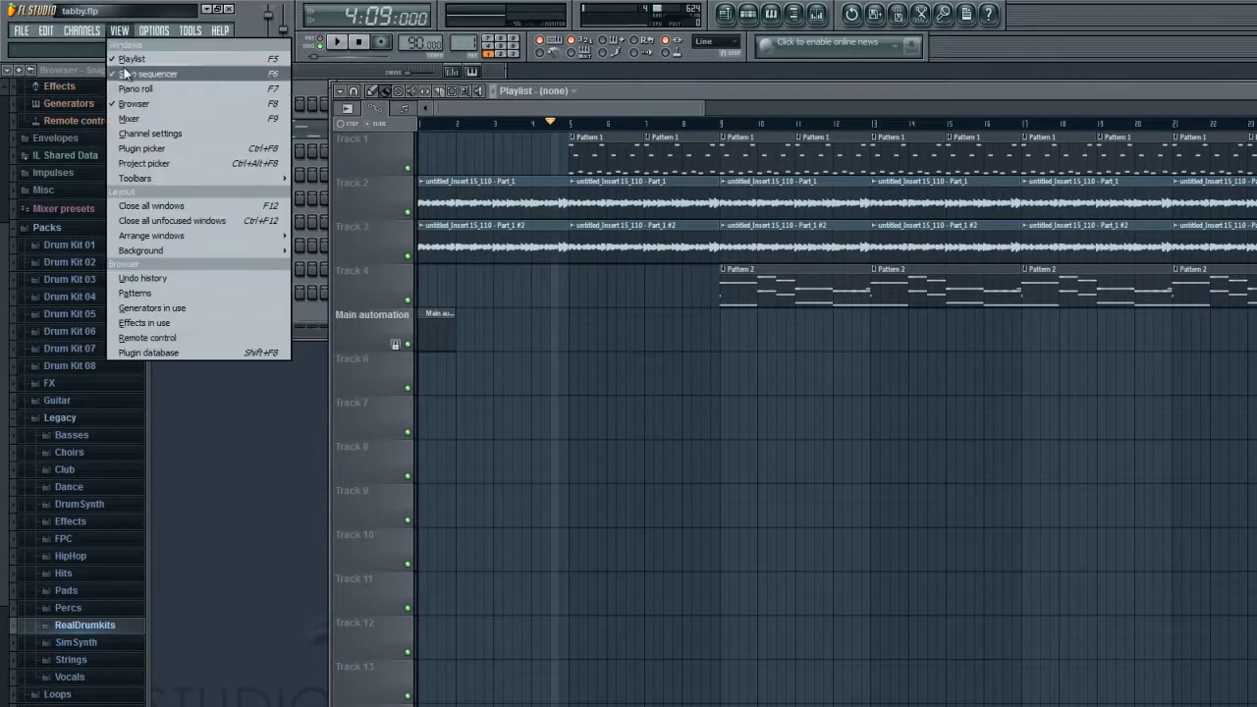
{"action": "left_click", "coordinate": [149, 118]}
{"action": "left_click", "coordinate": [673, 306]}
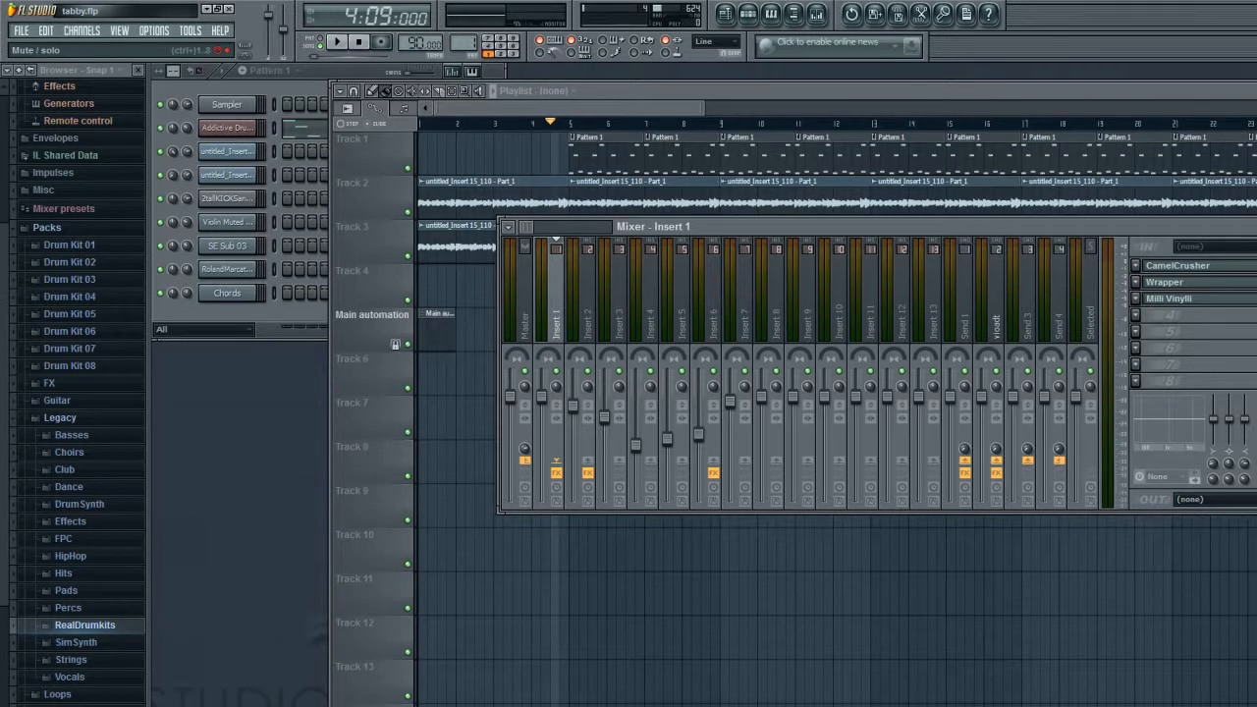
{"action": "key", "text": "F9"}
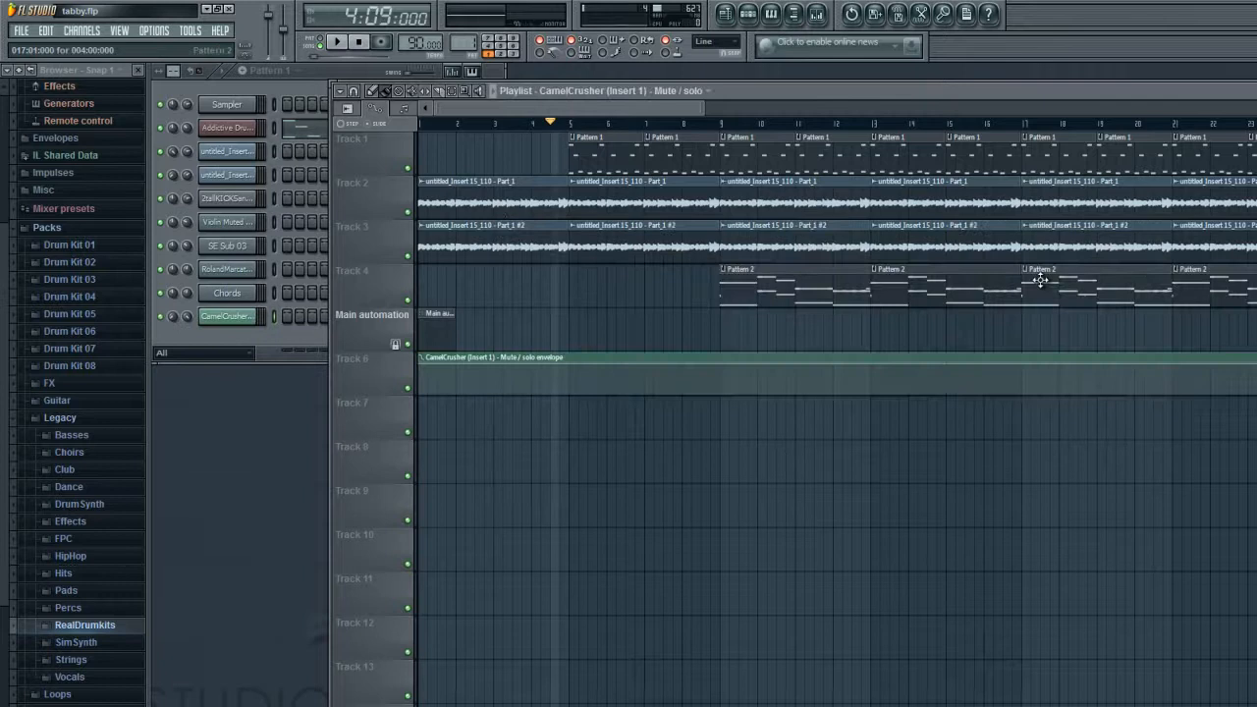
Step: Shape the CamelCrusher mute/solo envelope with two sharp drops and curved recoveries between bars 5 and 9
{"action": "right_click", "coordinate": [608, 393]}
{"action": "right_click", "coordinate": [619, 376]}
{"action": "left_click_drag", "start_coordinate": [621, 378], "coordinate": [655, 368]}
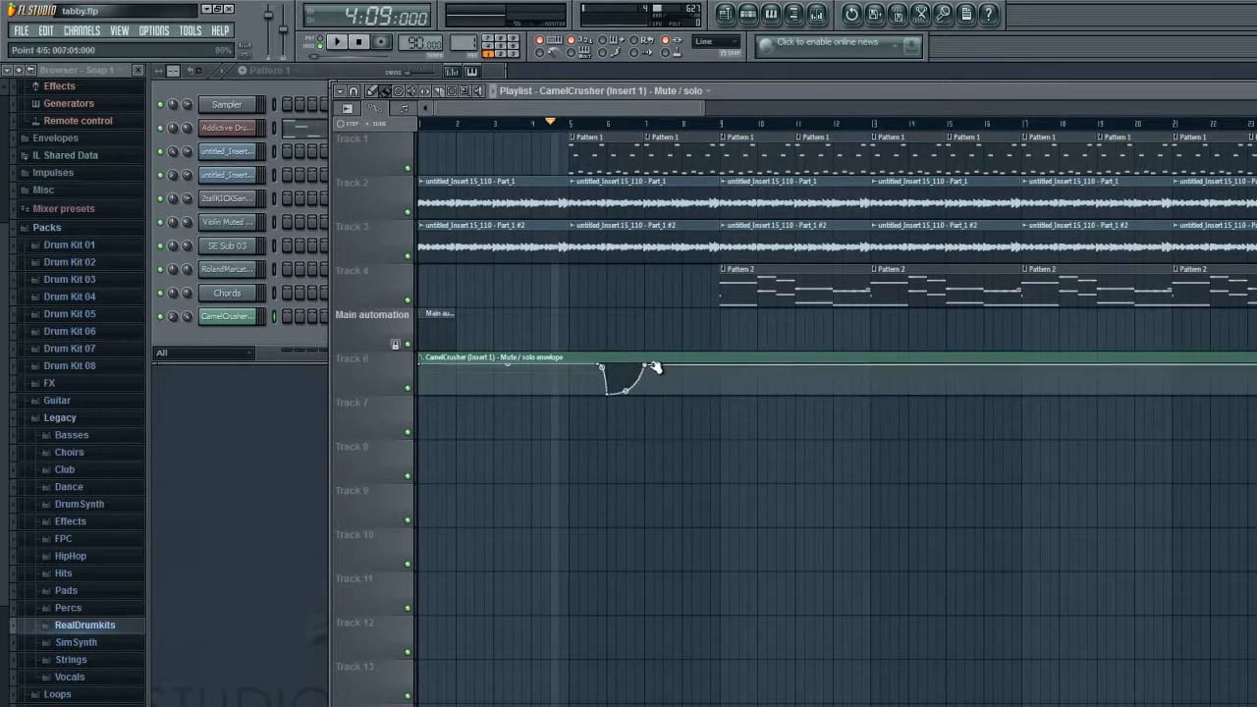
{"action": "right_click", "coordinate": [668, 366]}
{"action": "right_click", "coordinate": [680, 389]}
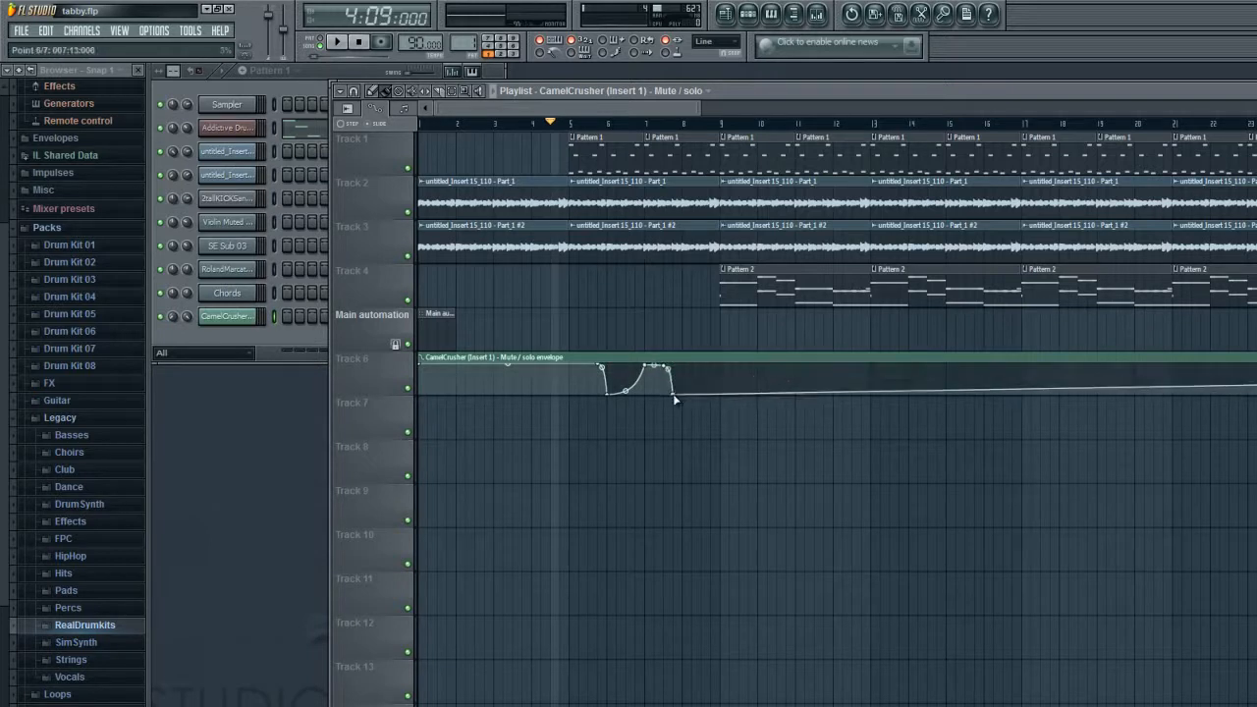
{"action": "right_click", "coordinate": [700, 375]}
{"action": "left_click_drag", "start_coordinate": [699, 376], "coordinate": [724, 370]}
Step: Play the song from bar 4 with the mixer open to watch the CamelCrusher mute/solo automation, and close the mixer
{"action": "left_click_drag", "start_coordinate": [550, 128], "coordinate": [531, 126]}
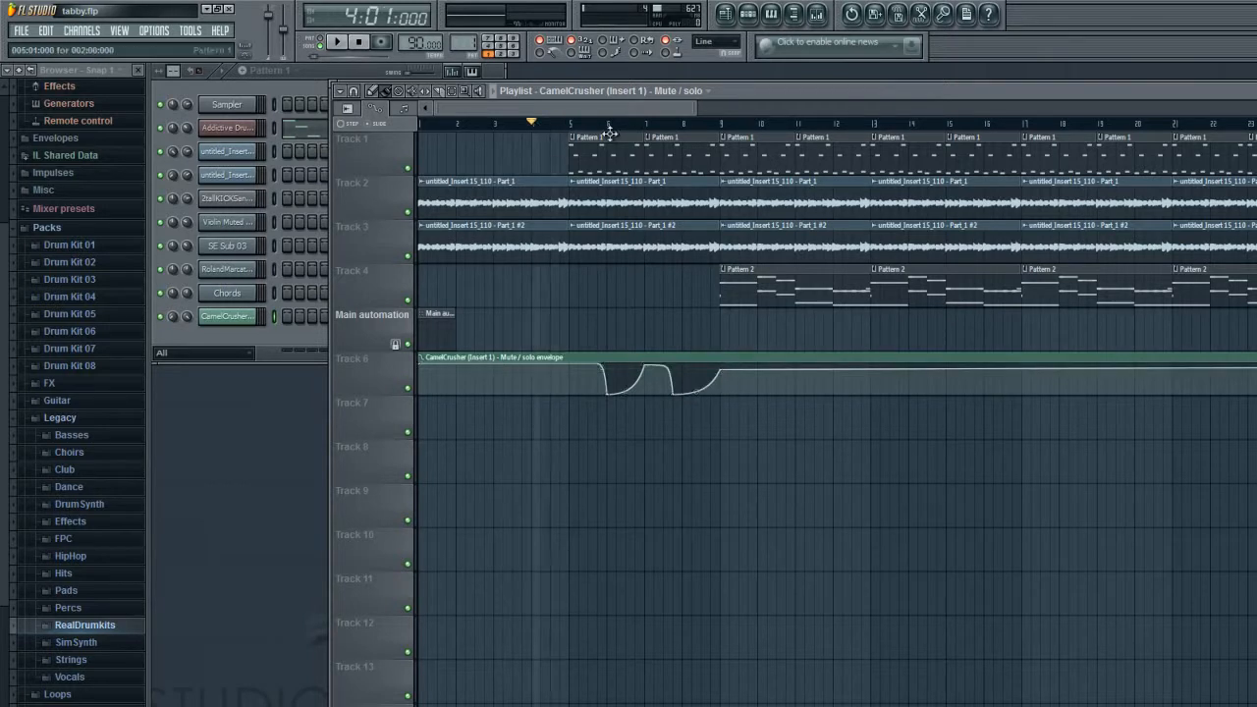
{"action": "key", "text": "space"}
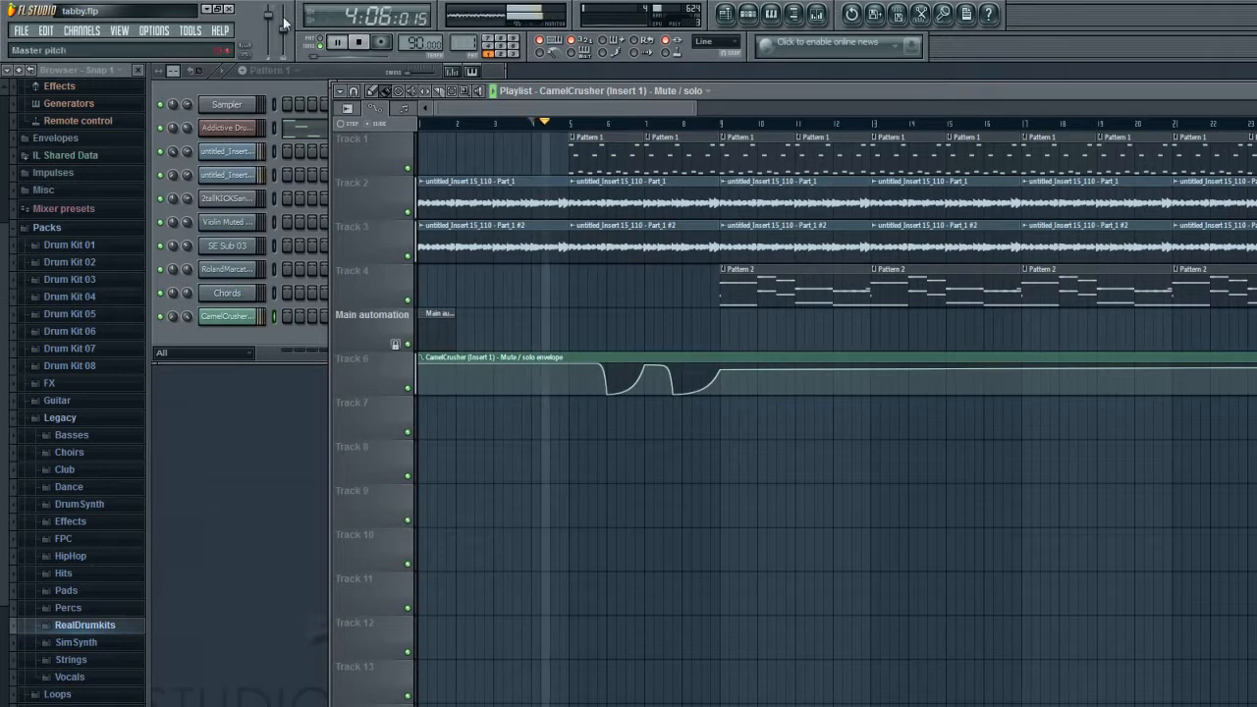
{"action": "left_click", "coordinate": [119, 31]}
{"action": "left_click", "coordinate": [157, 119]}
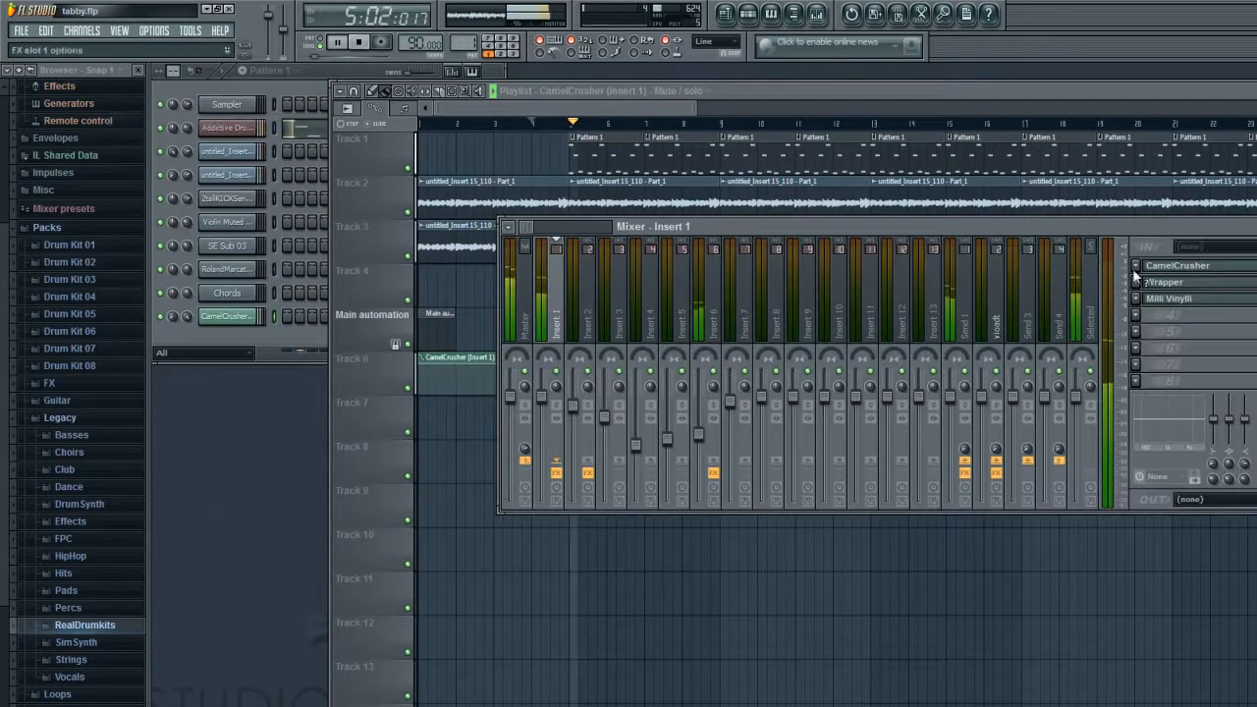
{"action": "left_click_drag", "start_coordinate": [1192, 236], "coordinate": [785, 410]}
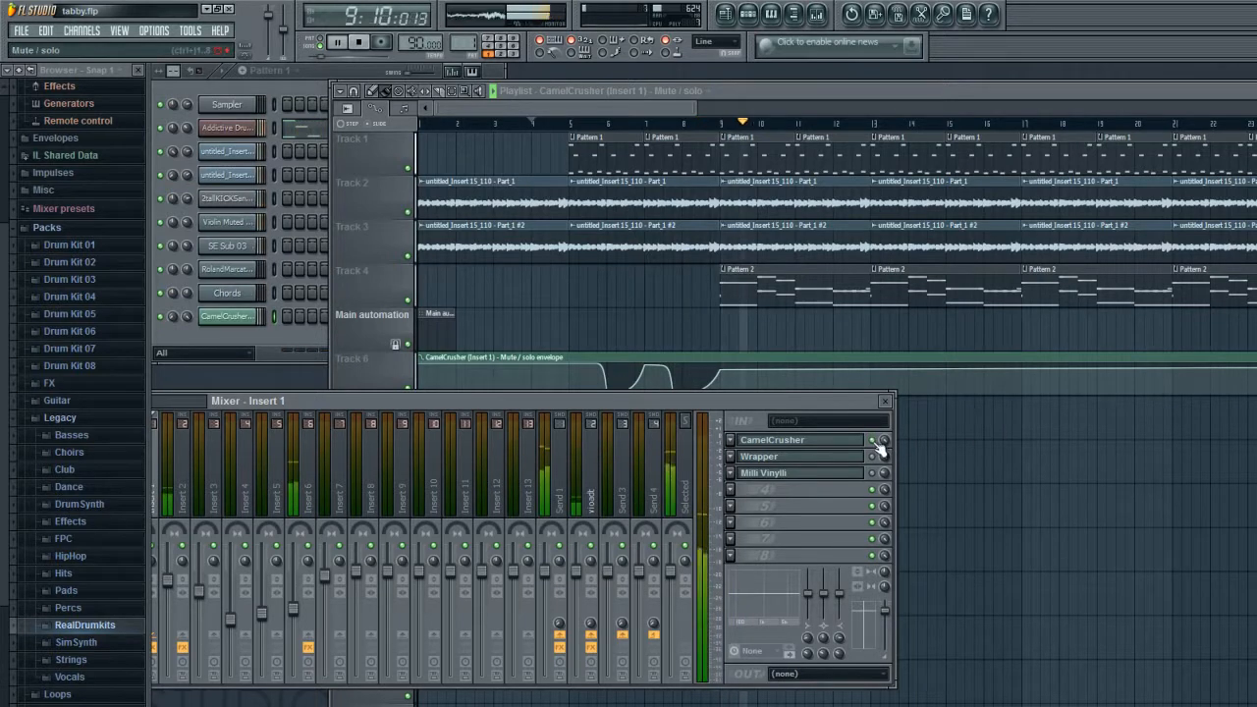
{"action": "left_click", "coordinate": [359, 41]}
{"action": "left_click", "coordinate": [885, 402]}
Step: Delete the CamelCrusher mute/solo automation channel from the step sequencer
{"action": "right_click", "coordinate": [234, 318]}
{"action": "left_click", "coordinate": [317, 507]}
{"action": "left_click", "coordinate": [832, 472]}
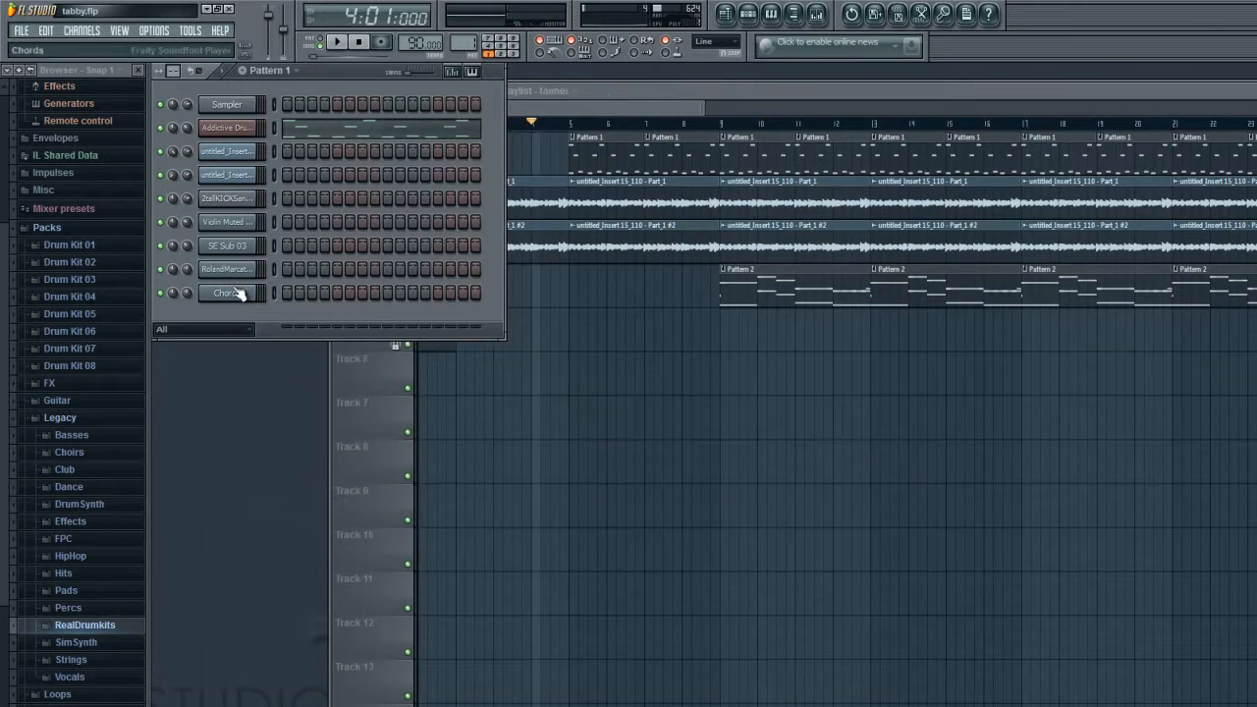
Step: Create an automation clip for the song's coarse tempo in the playlist
{"action": "left_click", "coordinate": [616, 90]}
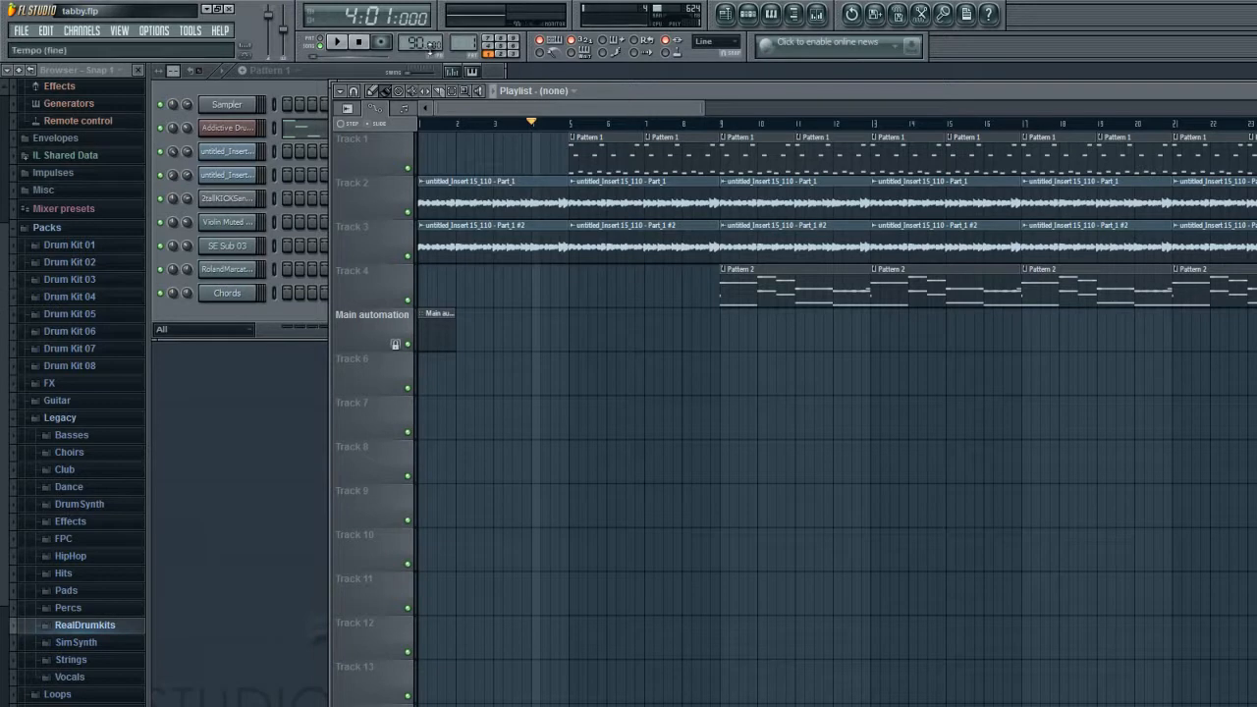
{"action": "right_click", "coordinate": [414, 45]}
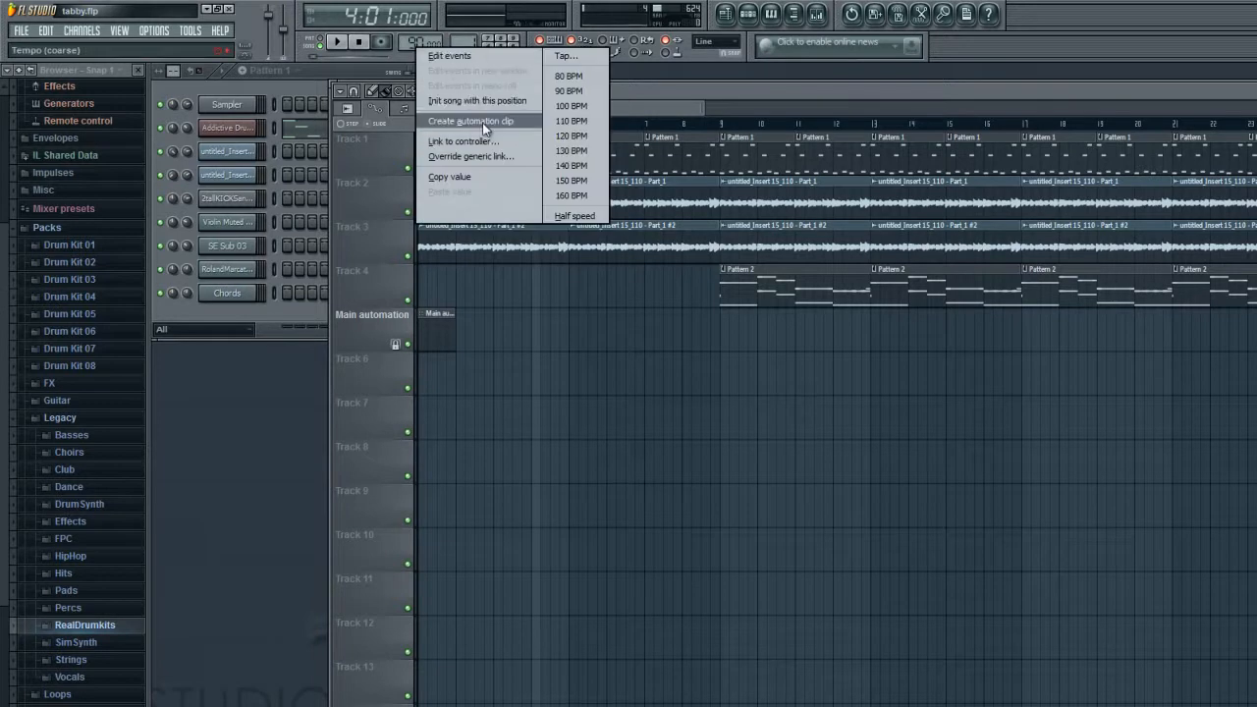
{"action": "left_click", "coordinate": [438, 27]}
{"action": "right_click", "coordinate": [416, 46]}
{"action": "left_click", "coordinate": [470, 120]}
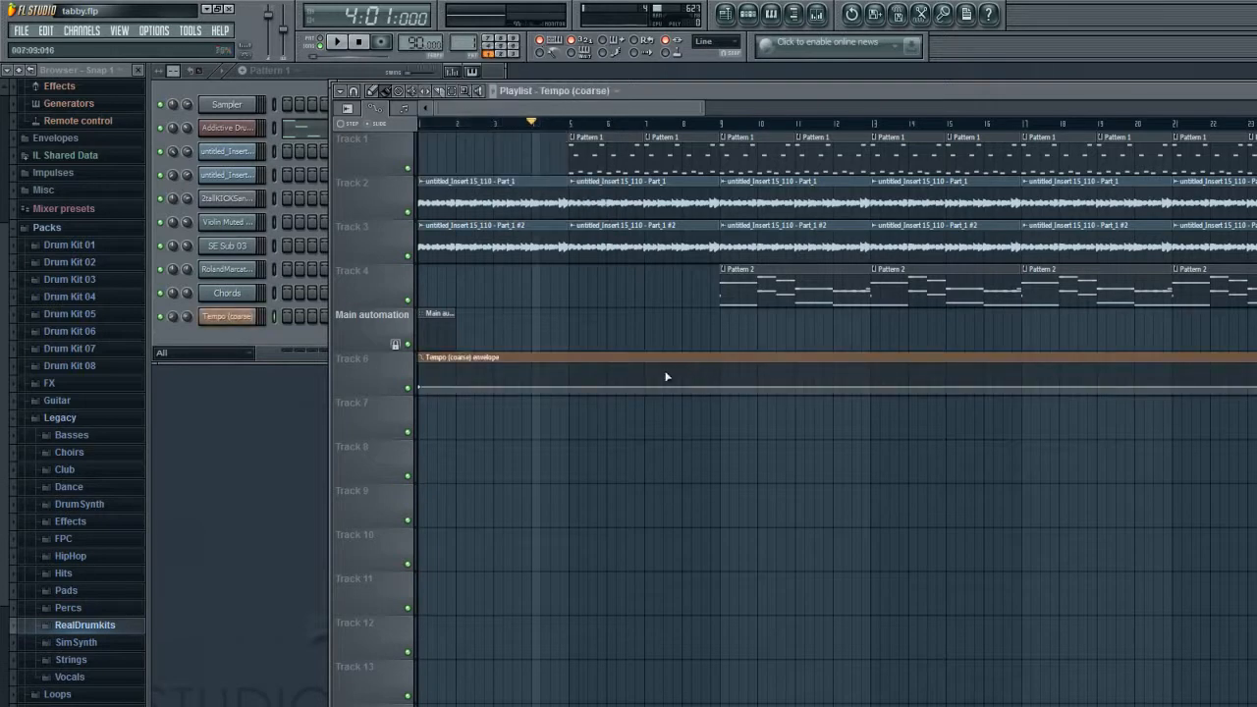
Step: Shape the tempo envelope with a square jump to maximum from bar 6 to bar 8
{"action": "right_click", "coordinate": [607, 386]}
{"action": "right_click", "coordinate": [608, 366]}
{"action": "left_click_drag", "start_coordinate": [609, 366], "coordinate": [610, 361]}
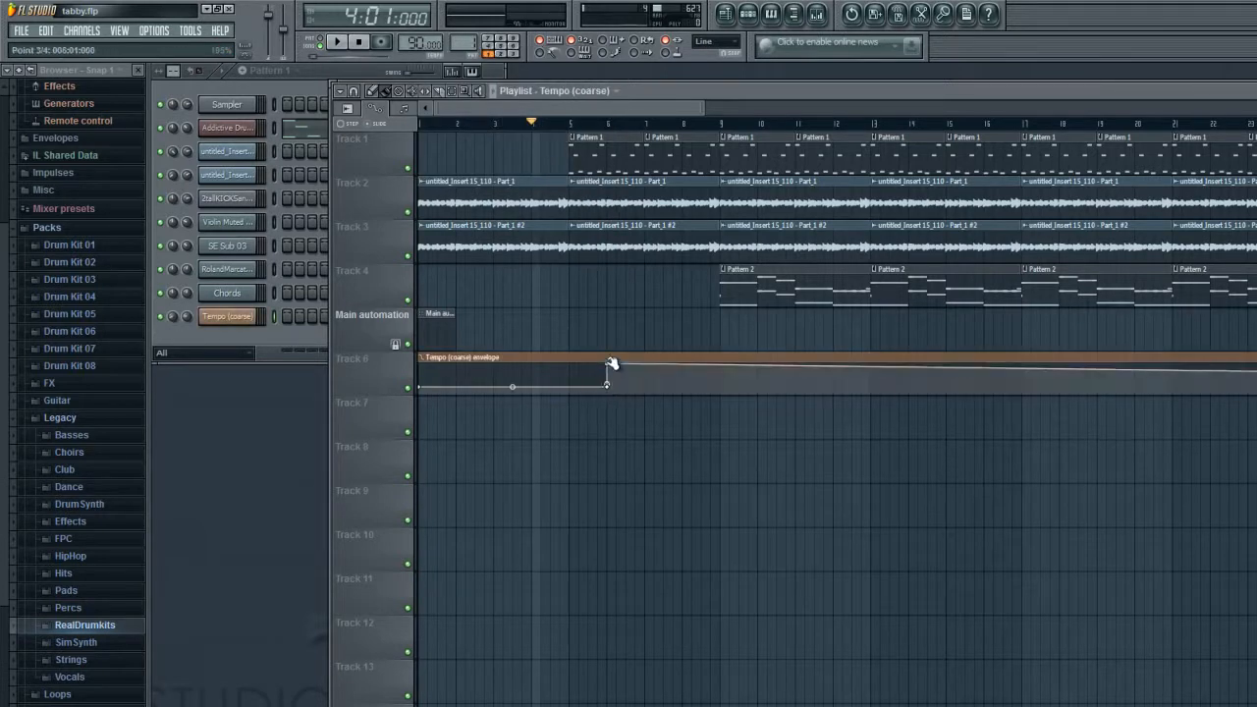
{"action": "right_click", "coordinate": [683, 364]}
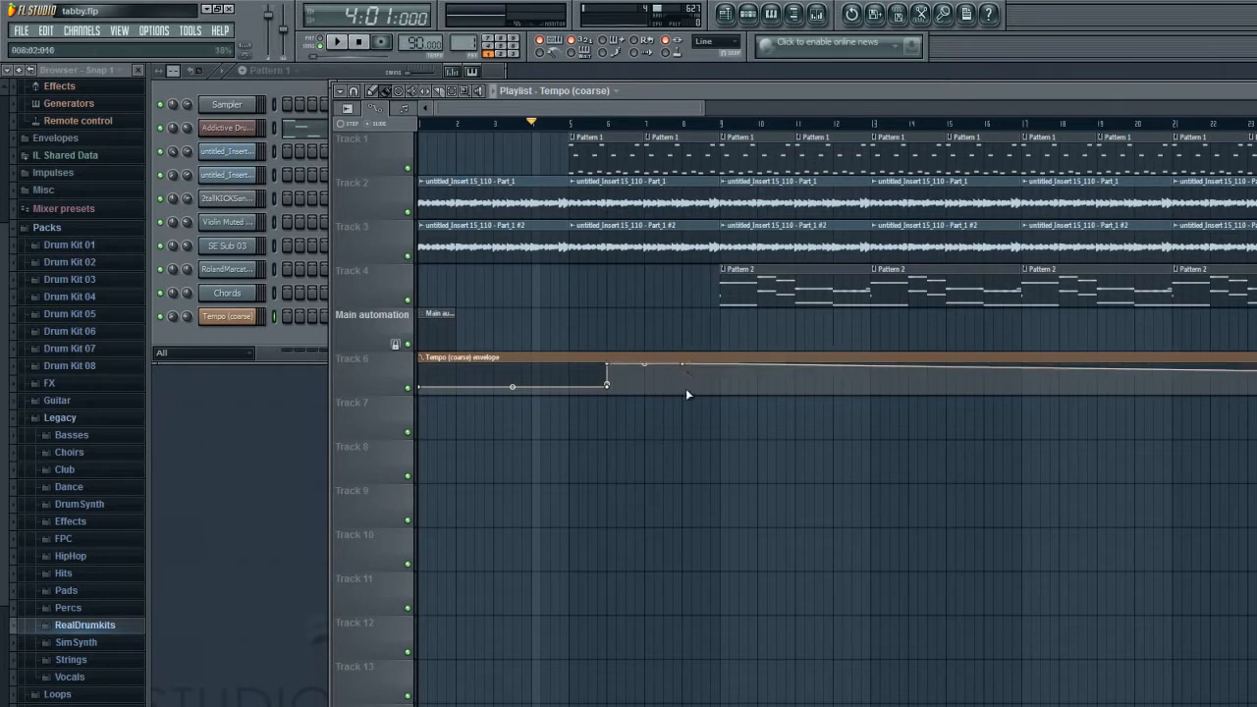
{"action": "right_click", "coordinate": [684, 386]}
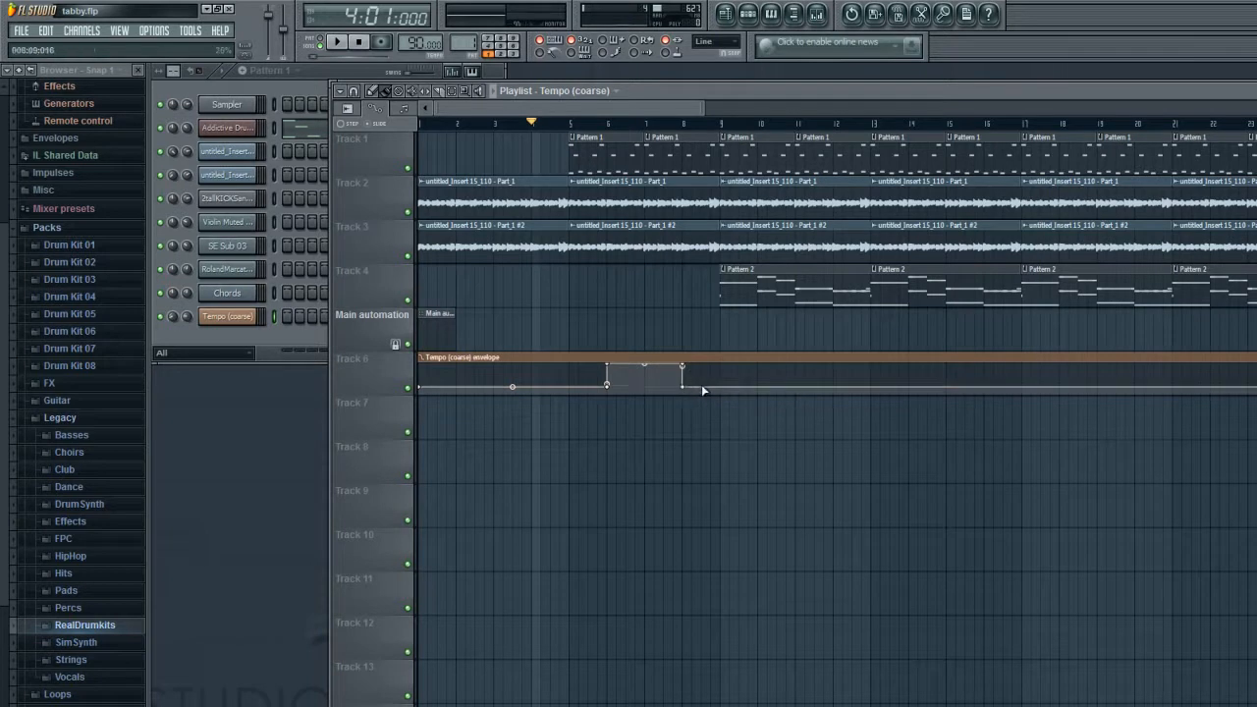
Step: Add a second, shorter square tempo peak to the envelope between the middle of bar 8 and bar 9
{"action": "right_click", "coordinate": [701, 386]}
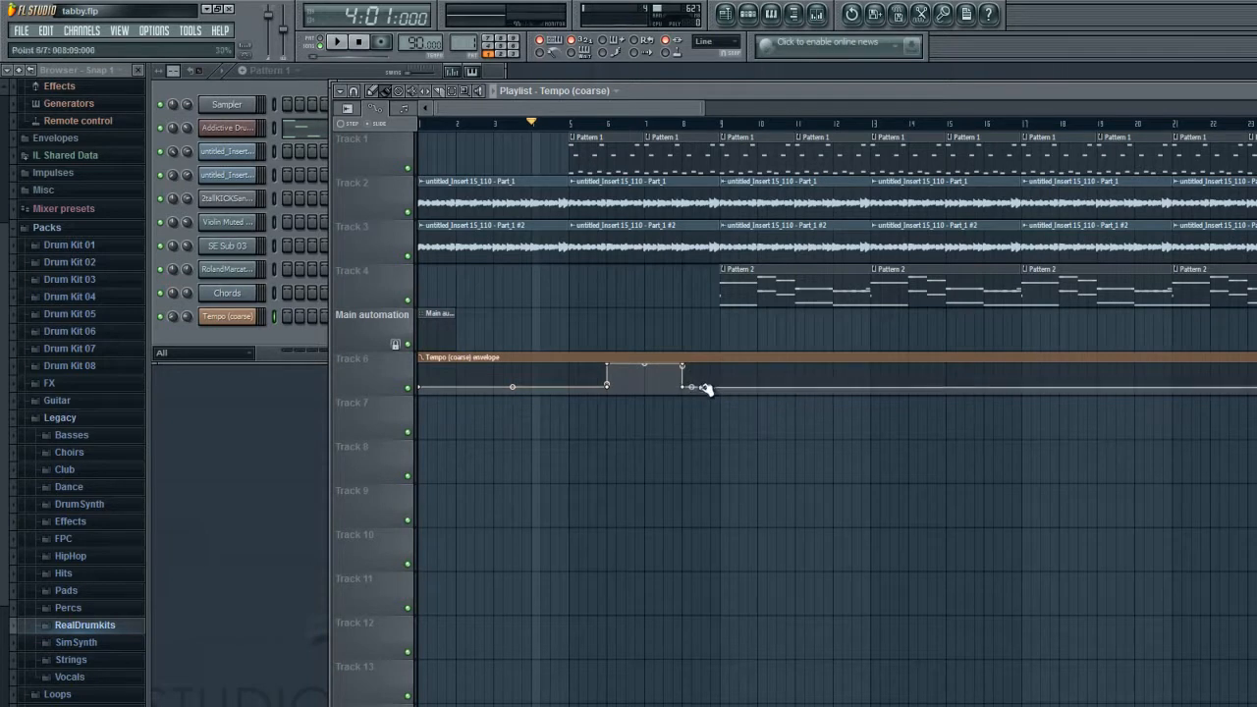
{"action": "right_click", "coordinate": [710, 368]}
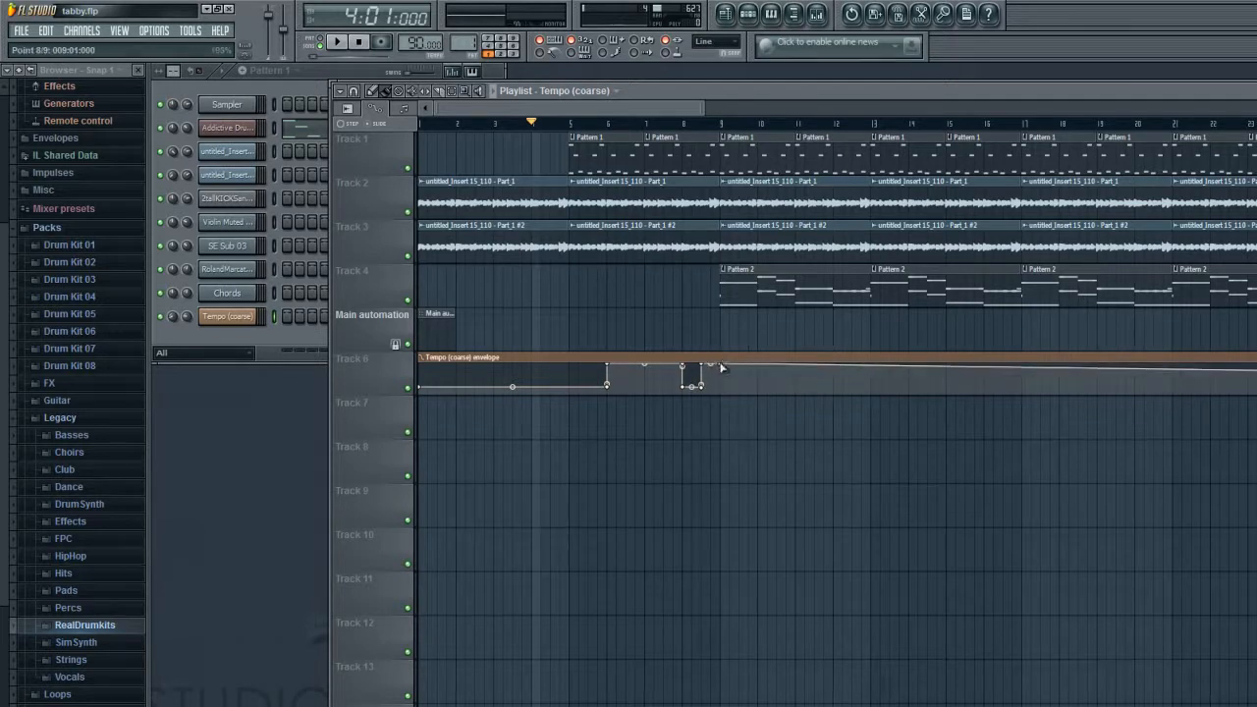
{"action": "right_click", "coordinate": [725, 386]}
{"action": "left_click_drag", "start_coordinate": [725, 386], "coordinate": [725, 389]}
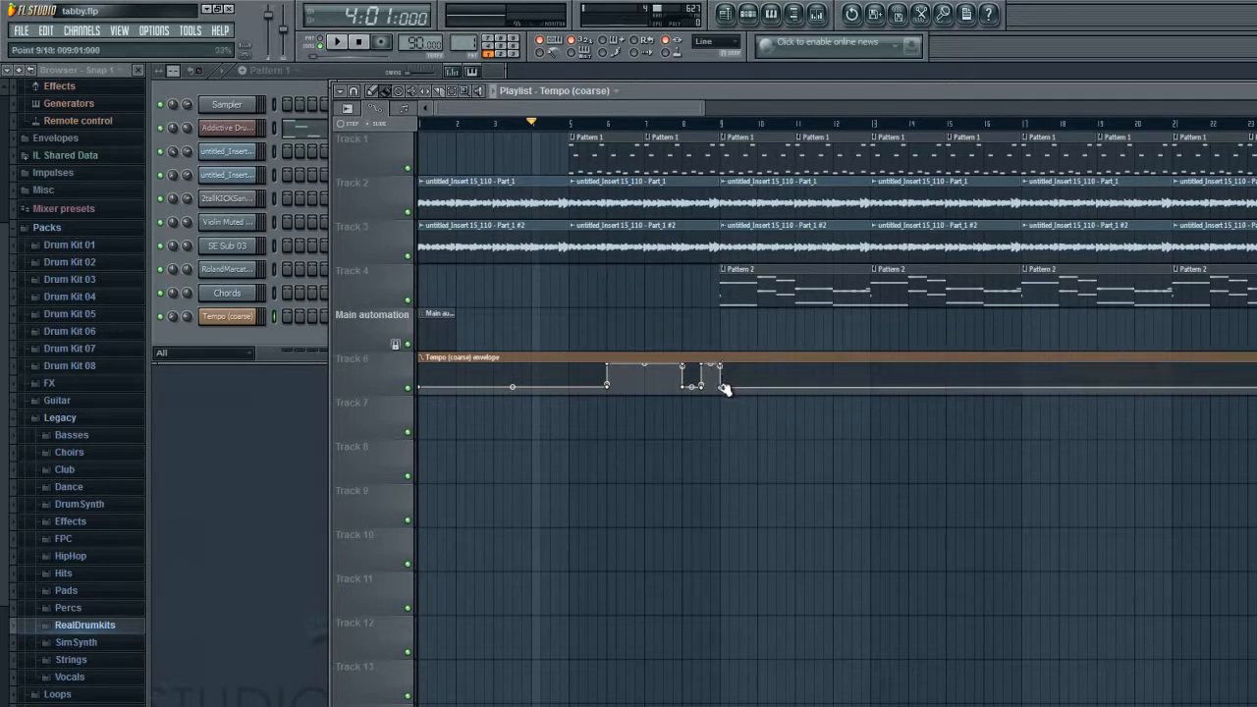
Step: Play the song from just before bar 5 to hear the square tempo jumps, and stop playback
{"action": "left_click", "coordinate": [571, 124]}
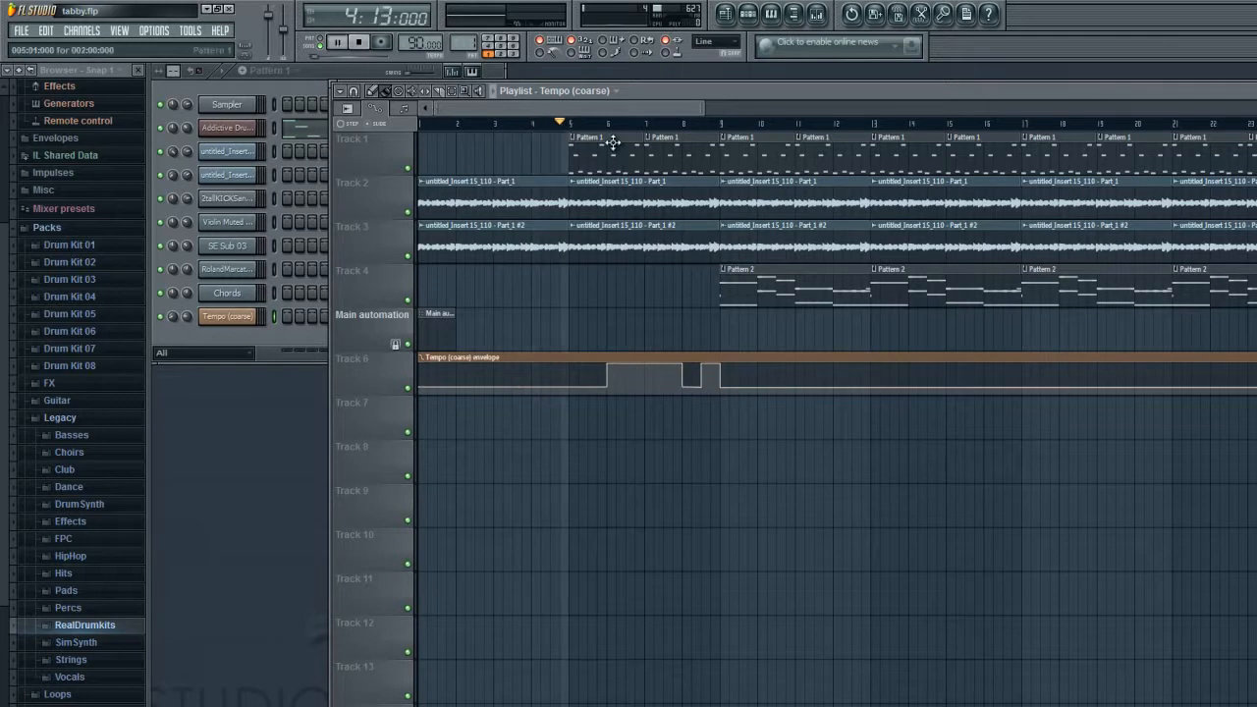
{"action": "key", "text": "space"}
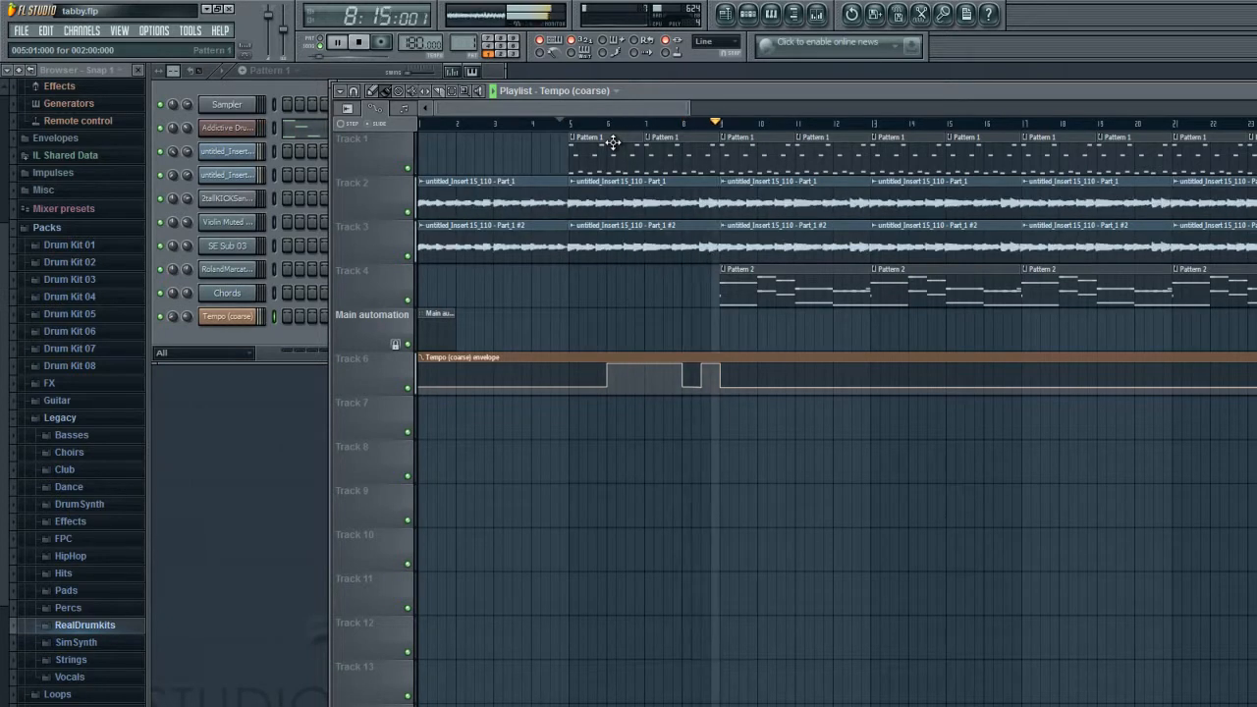
{"action": "key", "text": "space"}
Step: Turn the tempo drop at bar 9 into a gradual curve down to about bar 12 and play it back
{"action": "left_click_drag", "start_coordinate": [724, 390], "coordinate": [779, 438]}
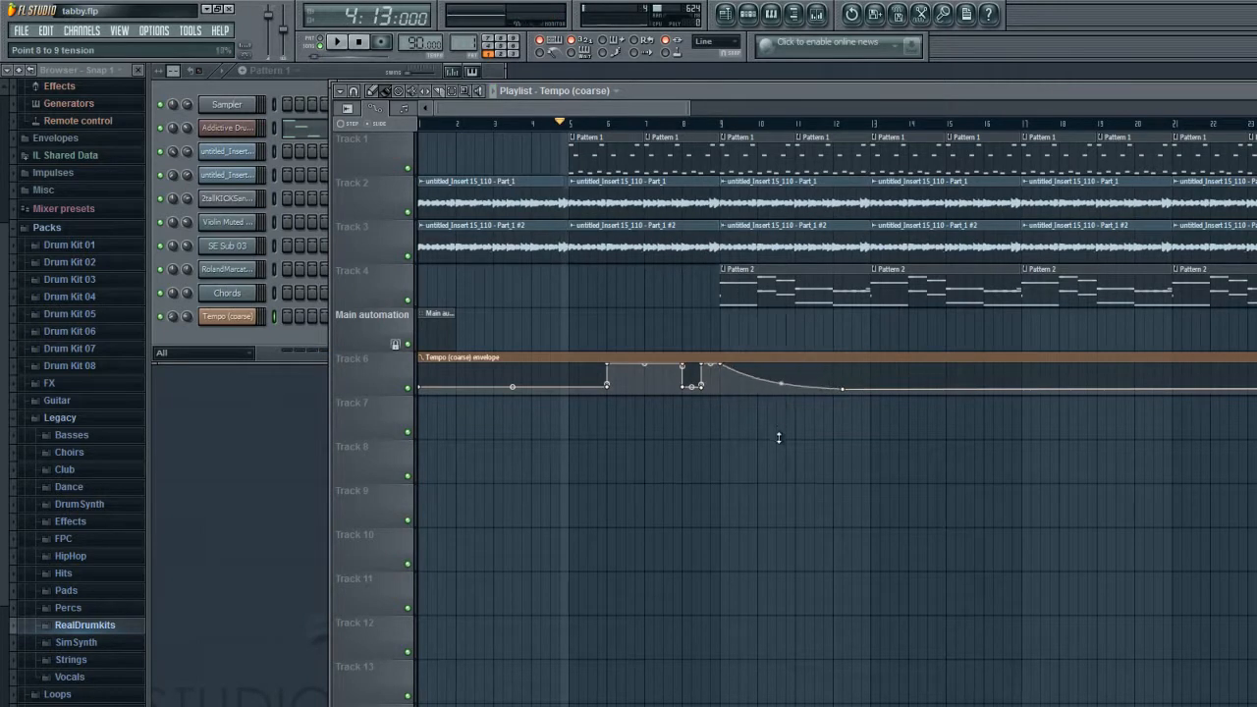
{"action": "left_click", "coordinate": [721, 128]}
{"action": "key", "text": "space"}
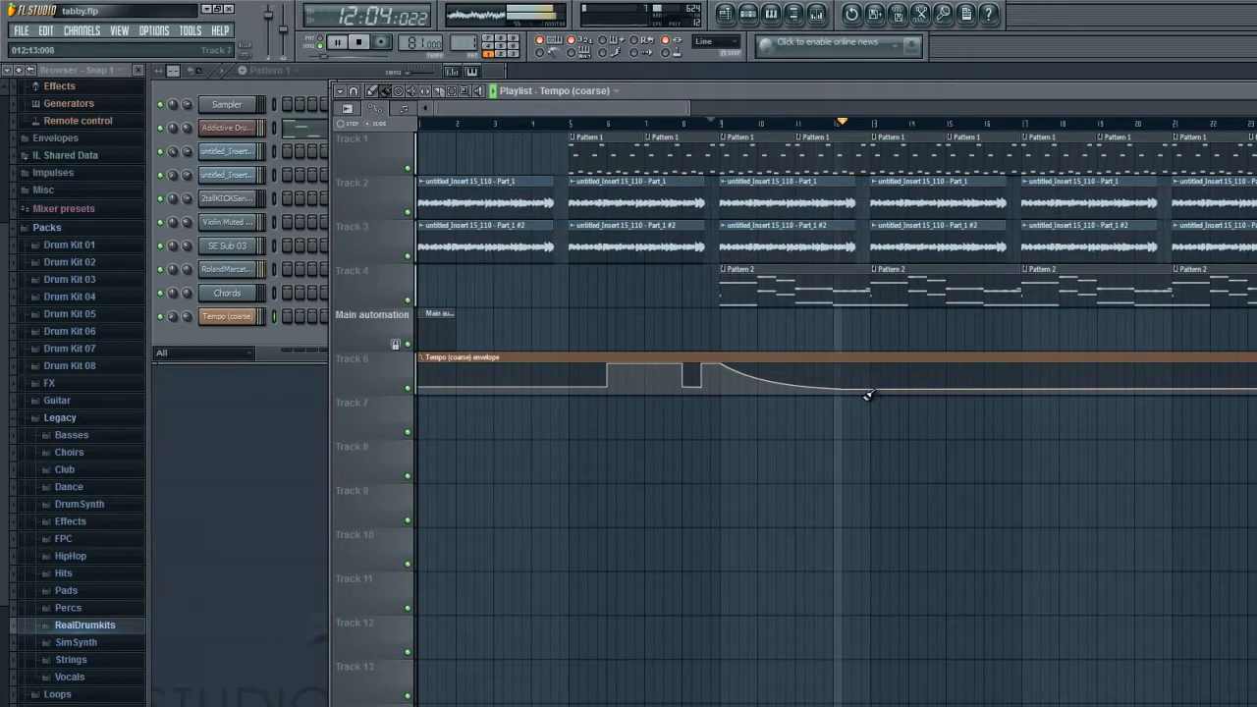
{"action": "key", "text": "space"}
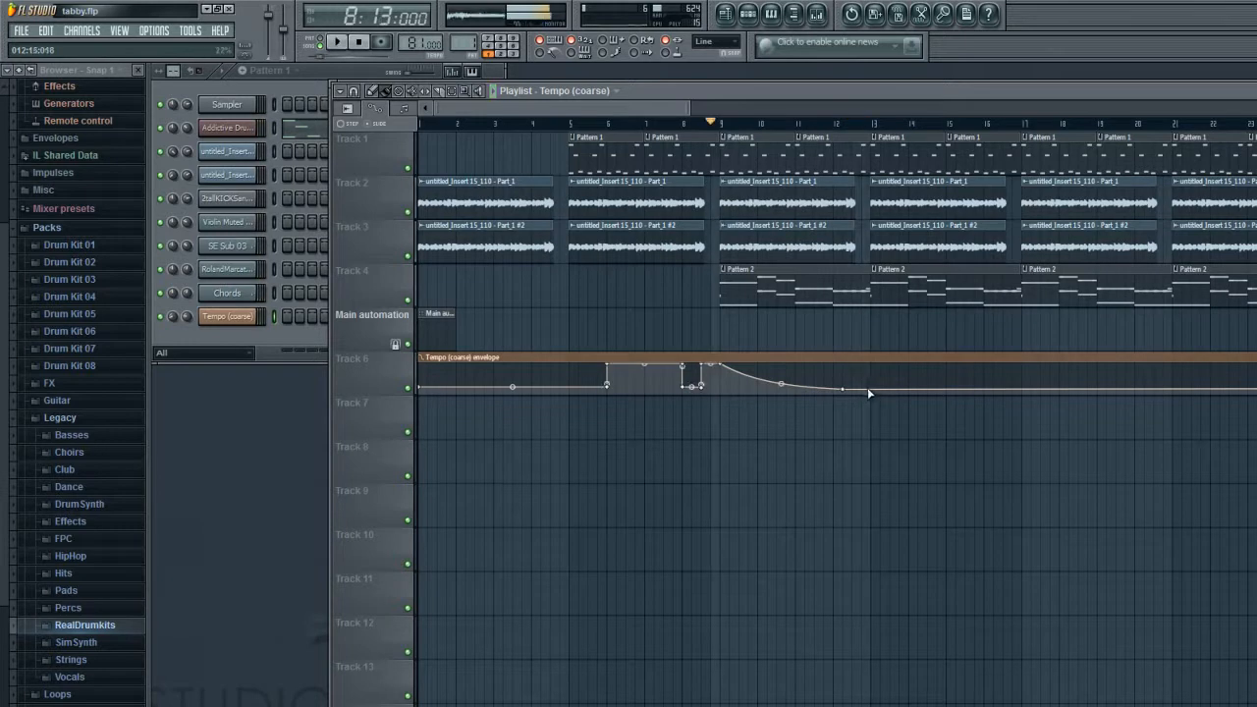
Step: Add a curved tempo rise shortly after bar 13 and delete the envelope points from about bar 12 onwards
{"action": "right_click", "coordinate": [903, 366]}
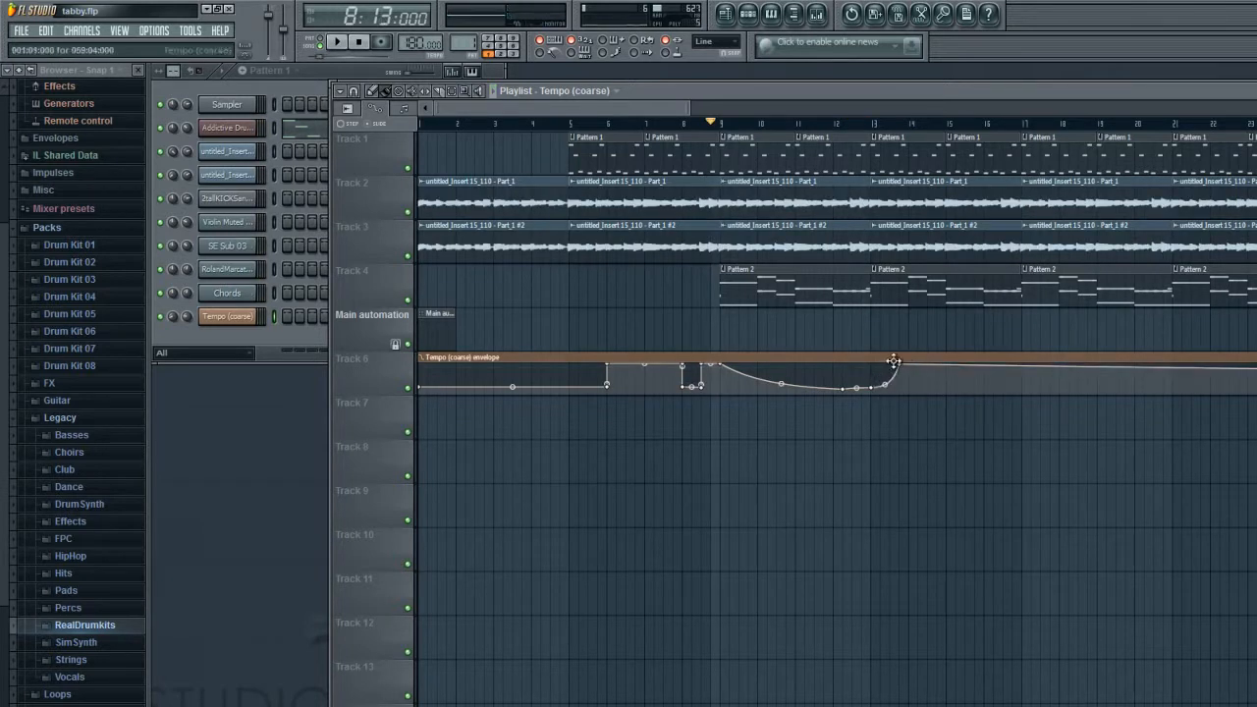
{"action": "left_click_drag", "start_coordinate": [899, 366], "coordinate": [904, 389]}
{"action": "right_click", "coordinate": [904, 389]}
{"action": "left_click", "coordinate": [913, 397]}
{"action": "left_click", "coordinate": [888, 411]}
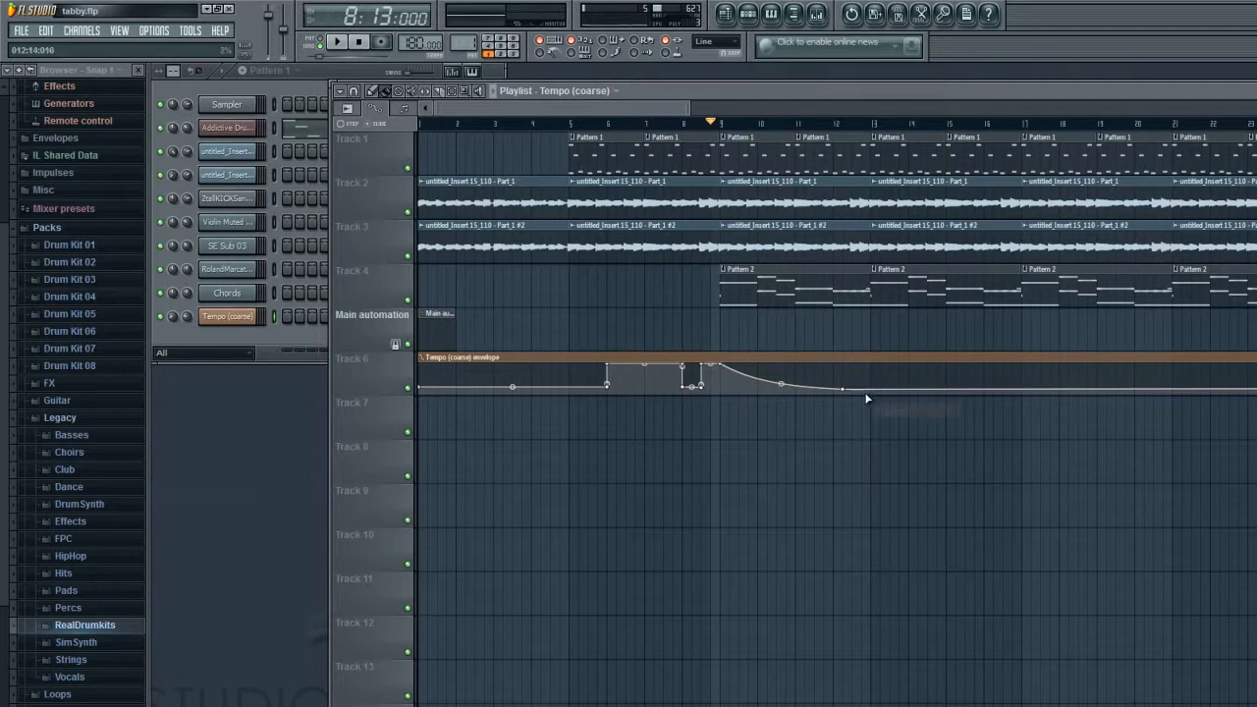
{"action": "right_click", "coordinate": [847, 391]}
{"action": "left_click", "coordinate": [860, 413]}
Step: Remove the tempo clip from the playlist and delete its automation channel
{"action": "right_click", "coordinate": [724, 359]}
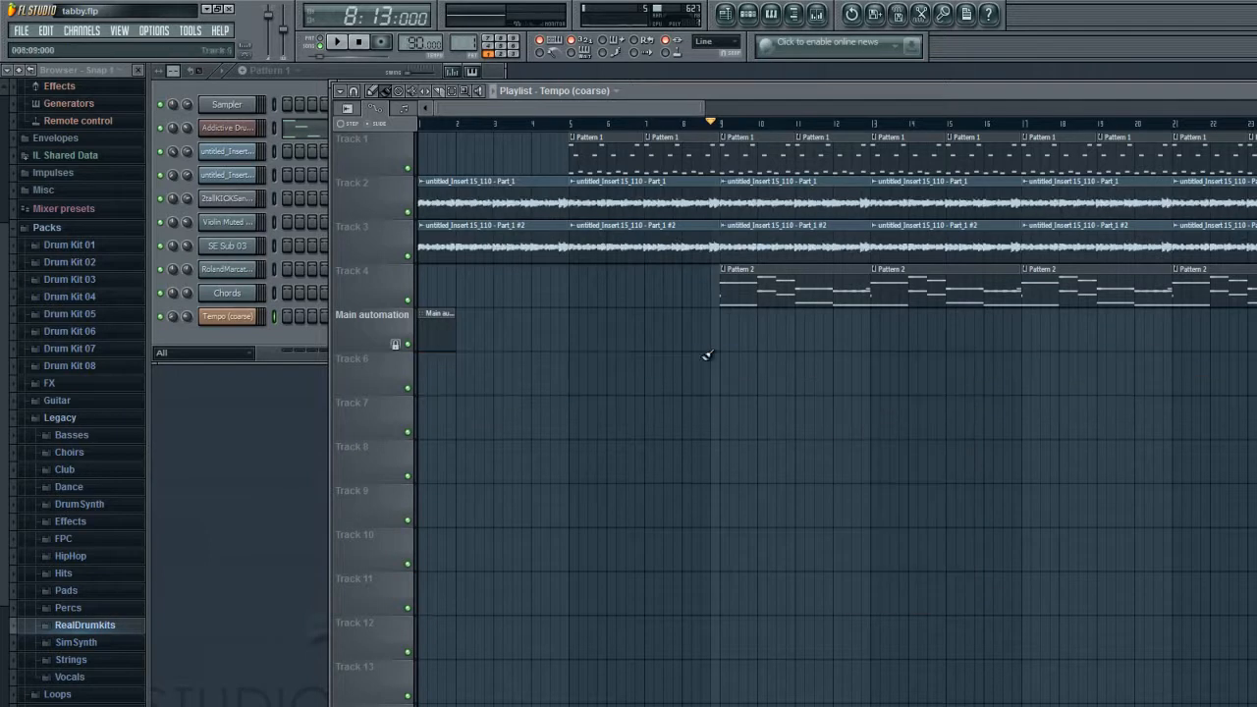
{"action": "right_click", "coordinate": [215, 317]}
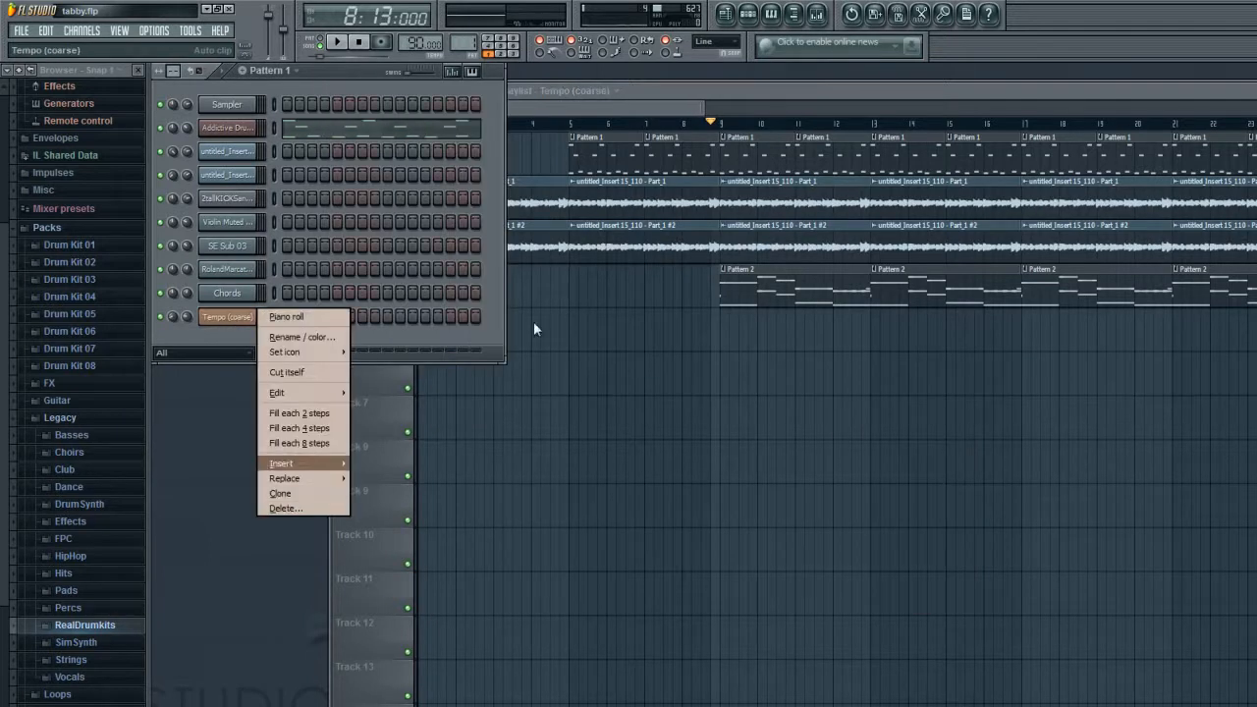
{"action": "left_click", "coordinate": [285, 508]}
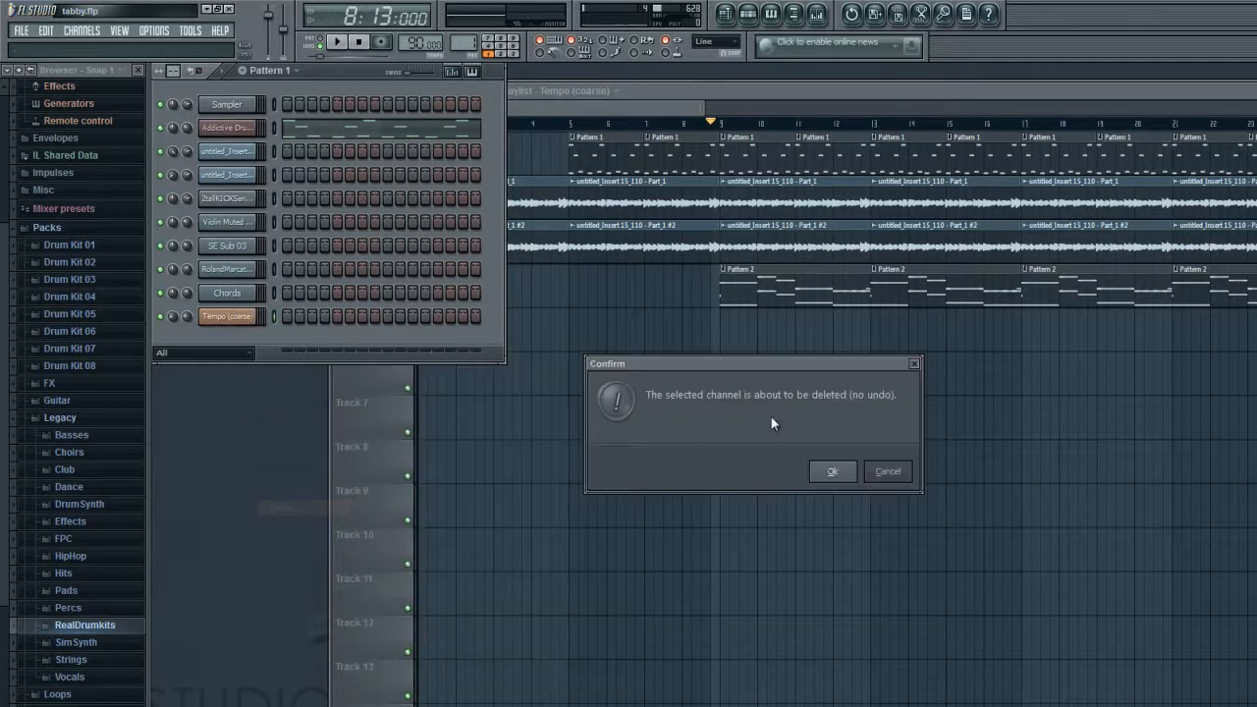
{"action": "left_click", "coordinate": [834, 469]}
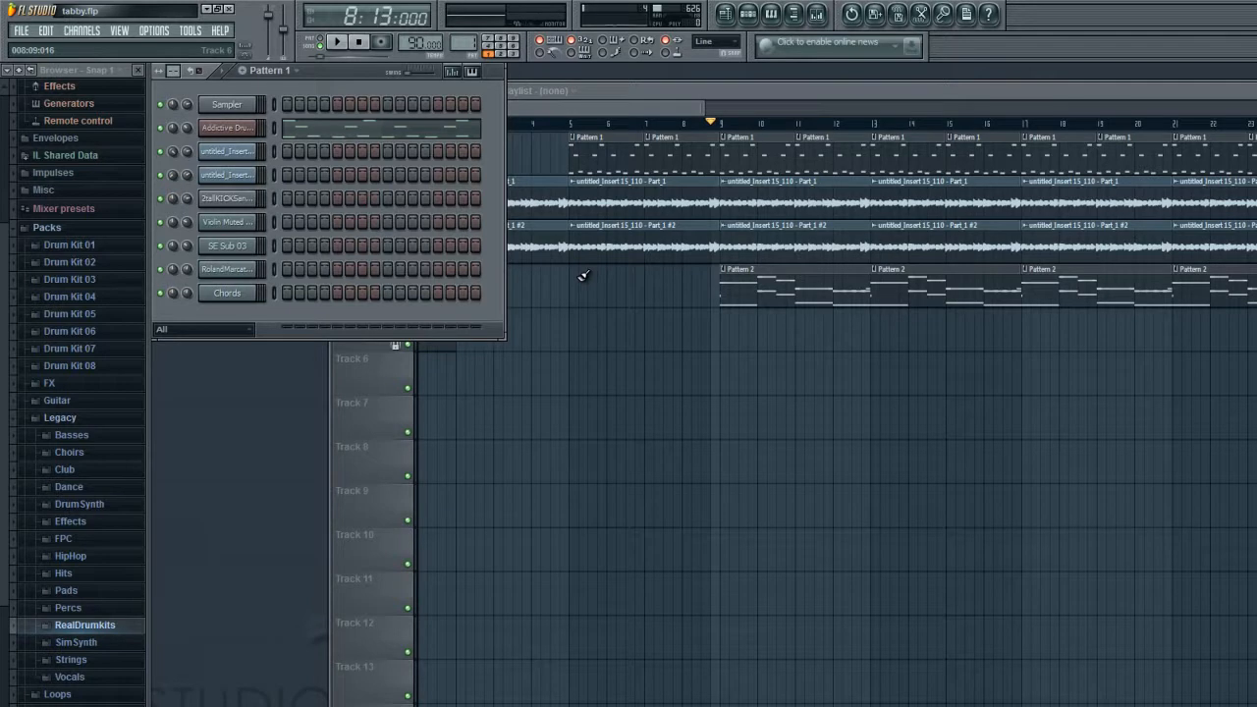
Step: Open the mixer over the playlist and select track Insert 7 at its volume fader
{"action": "left_click", "coordinate": [118, 31]}
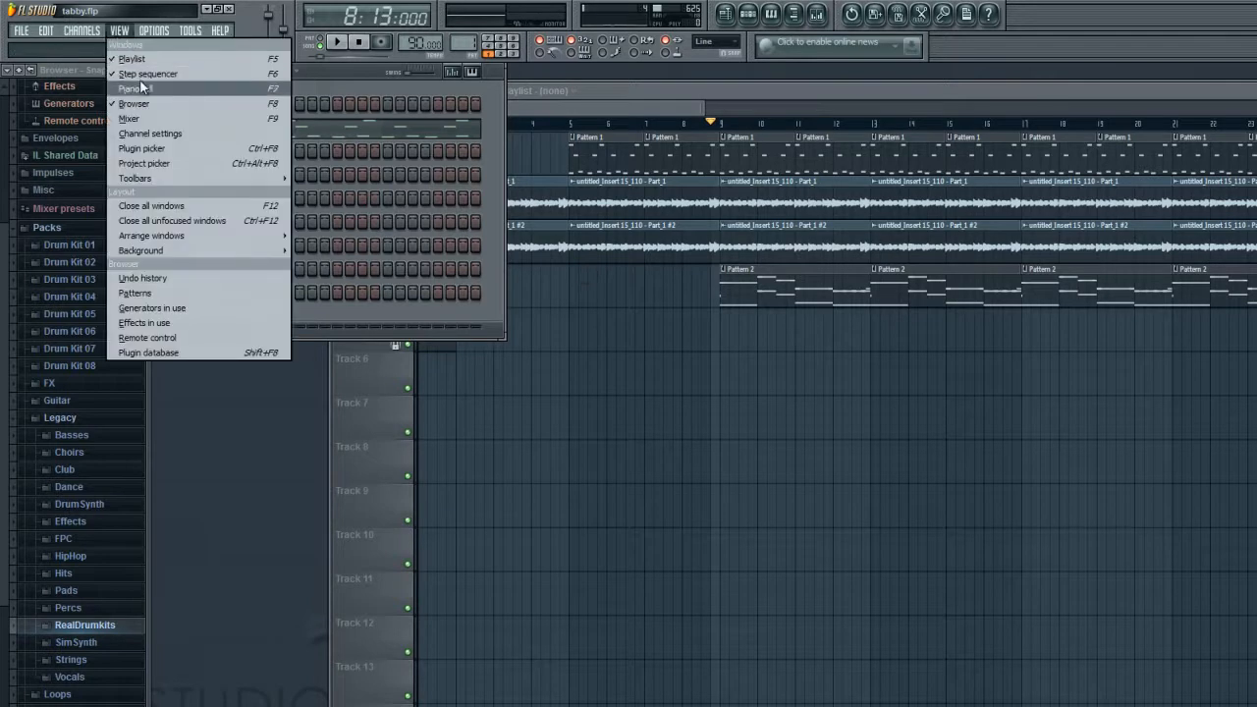
{"action": "left_click", "coordinate": [153, 119]}
{"action": "left_click_drag", "start_coordinate": [722, 398], "coordinate": [829, 341]}
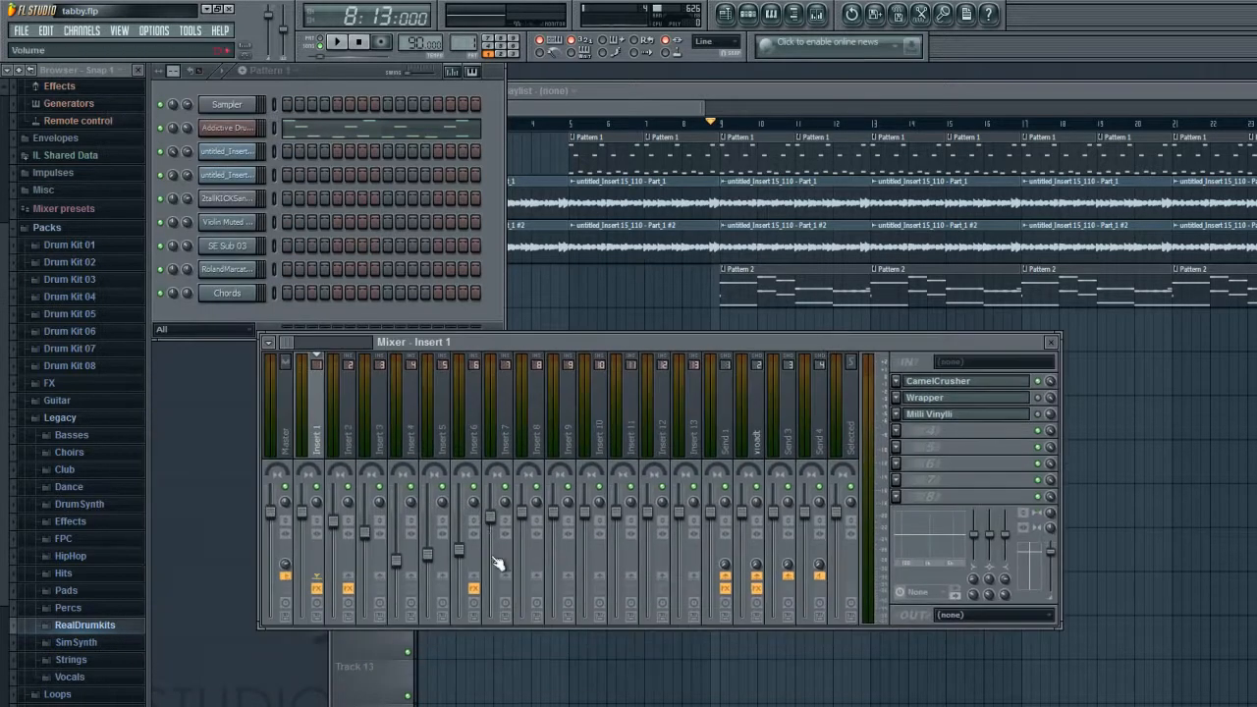
{"action": "left_click", "coordinate": [492, 530]}
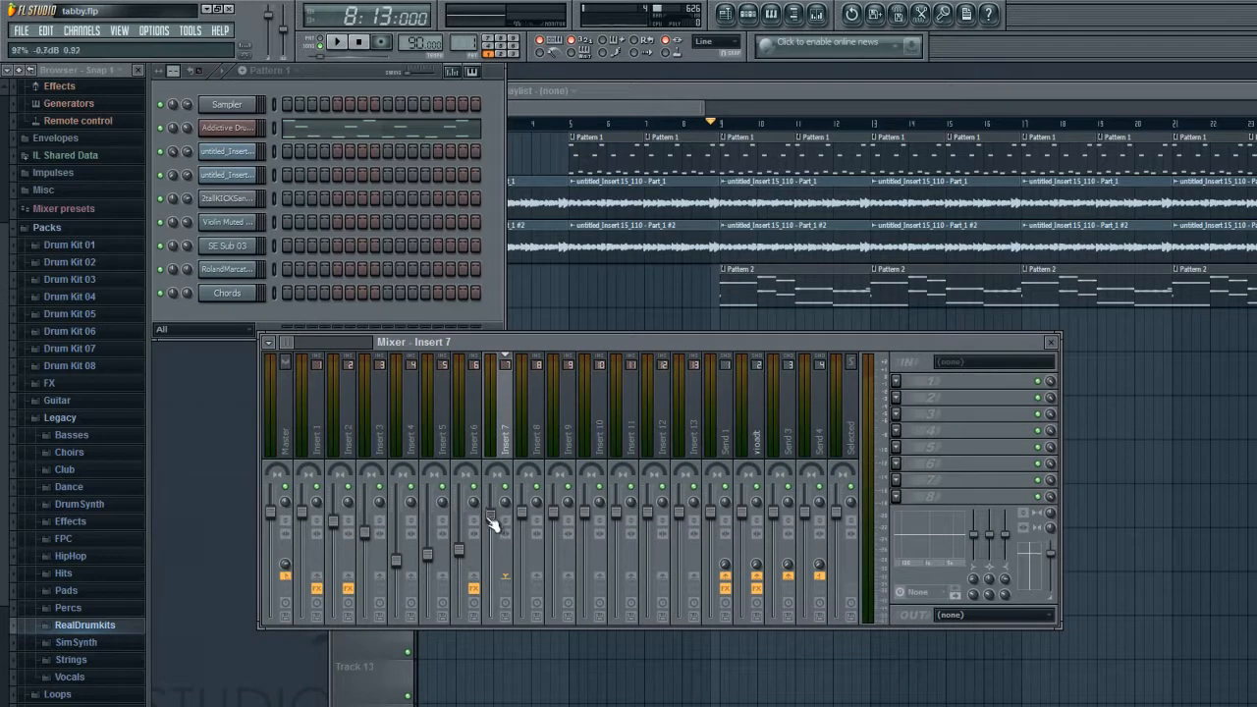